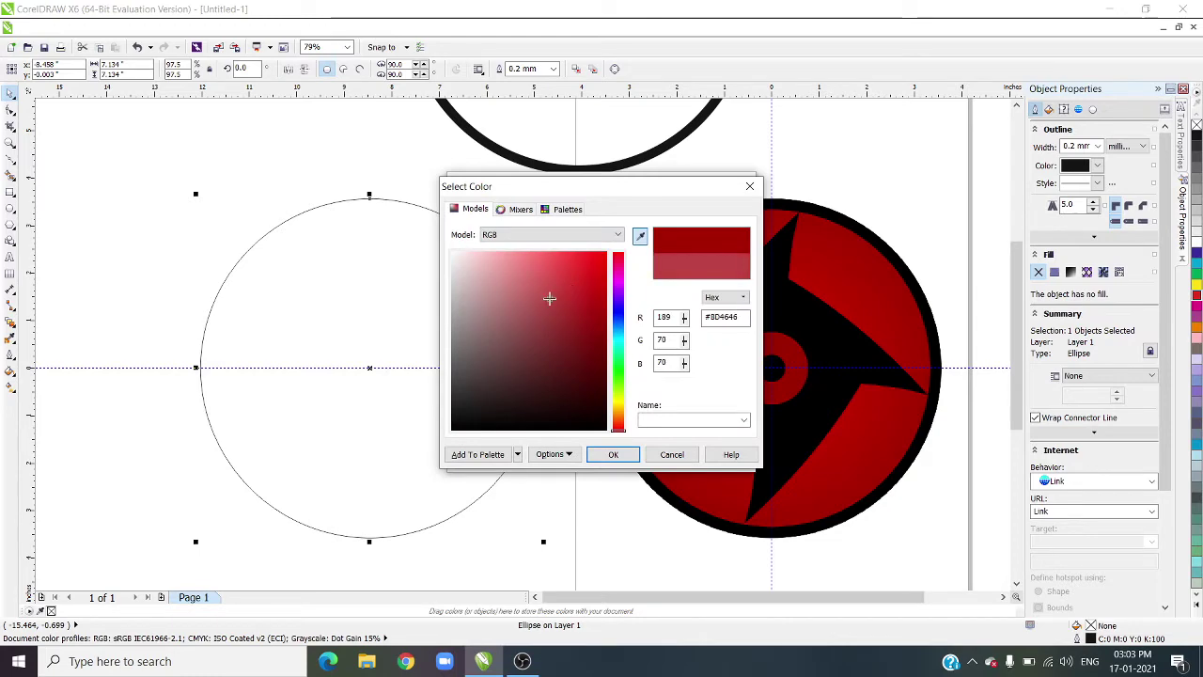
# Try to fill the plain circle with a custom linear fountain fill blending from very dark red to a brighter red
pyautogui.click(613, 454)
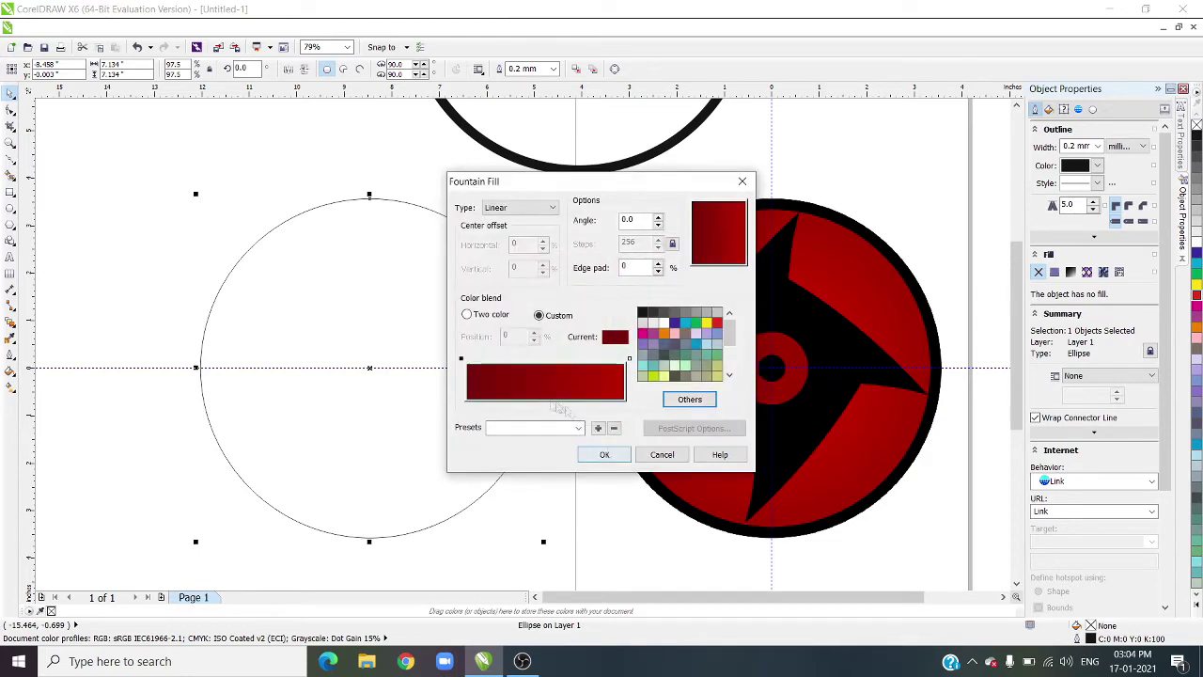
pyautogui.click(690, 399)
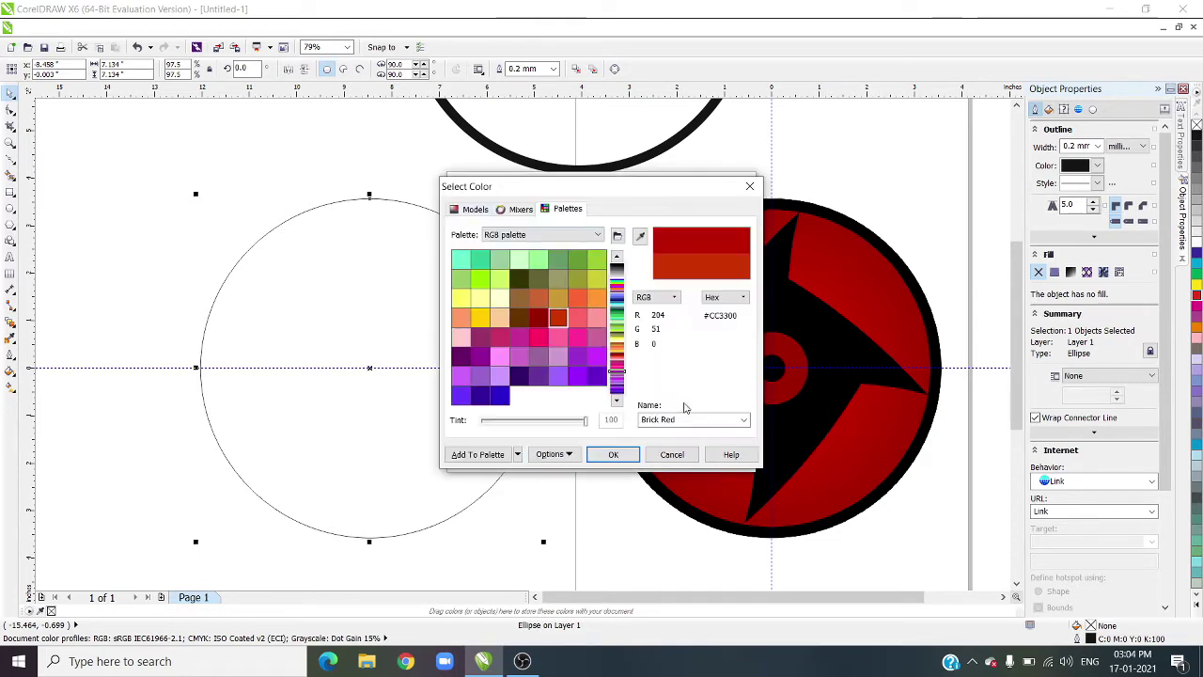
pyautogui.click(613, 454)
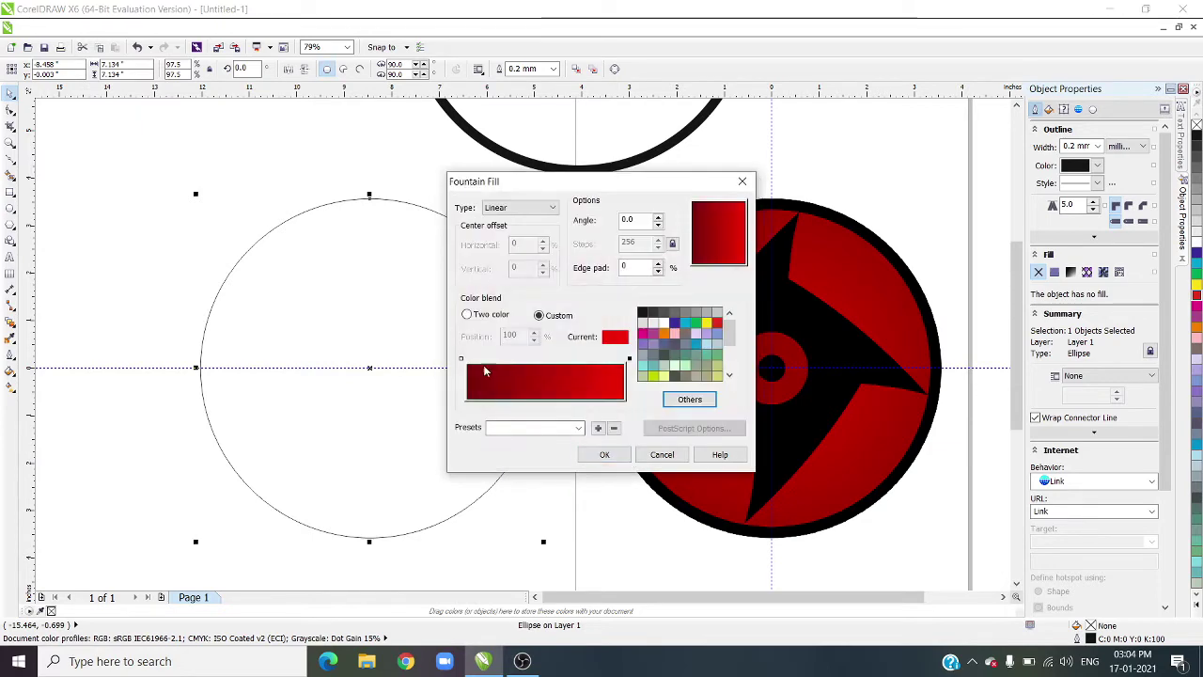
pyautogui.click(690, 399)
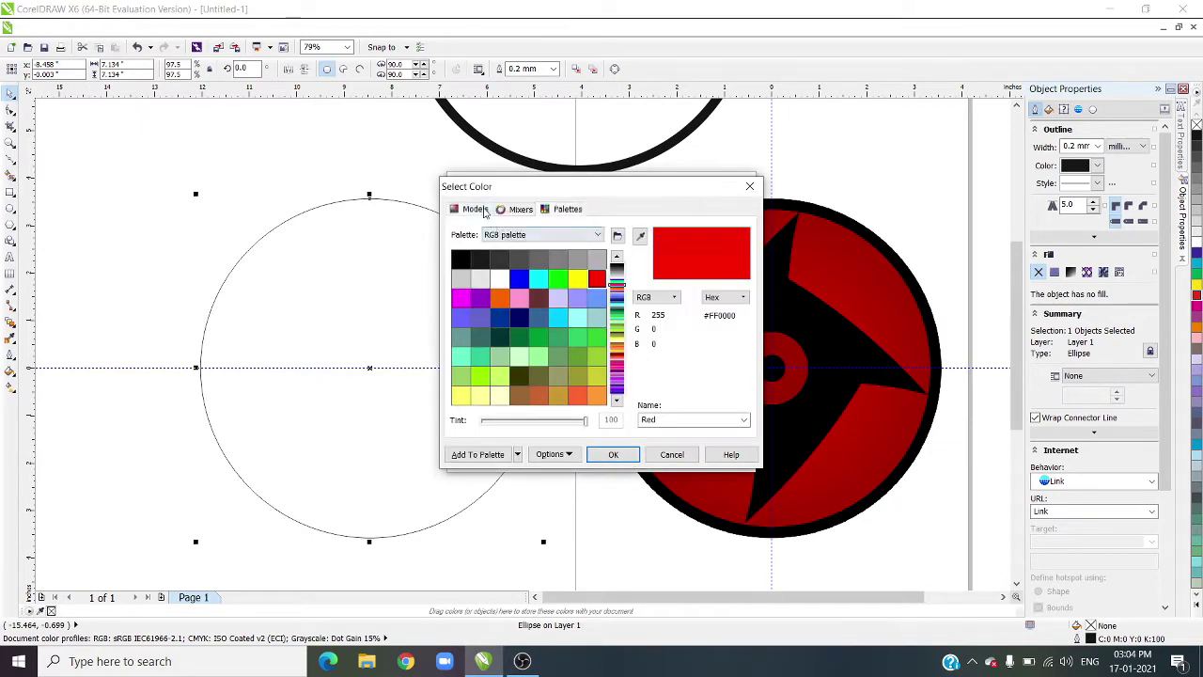
pyautogui.moveTo(601, 263); pyautogui.dragTo(604, 297)
pyautogui.click(613, 454)
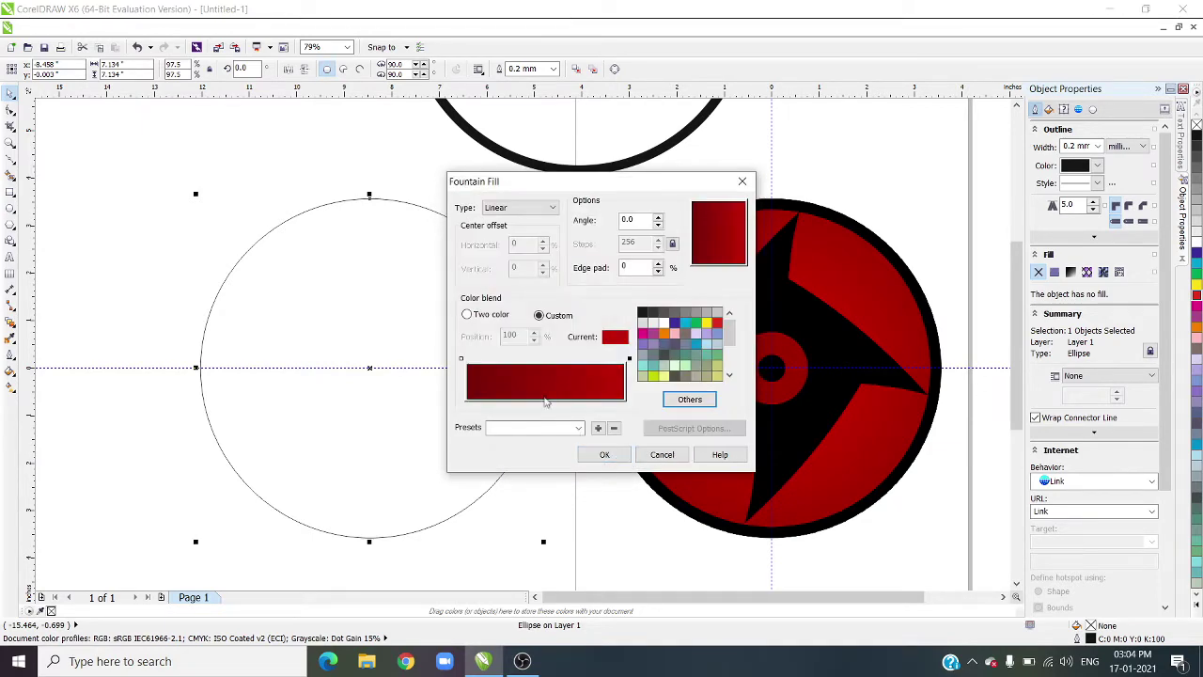
pyautogui.press('Return')
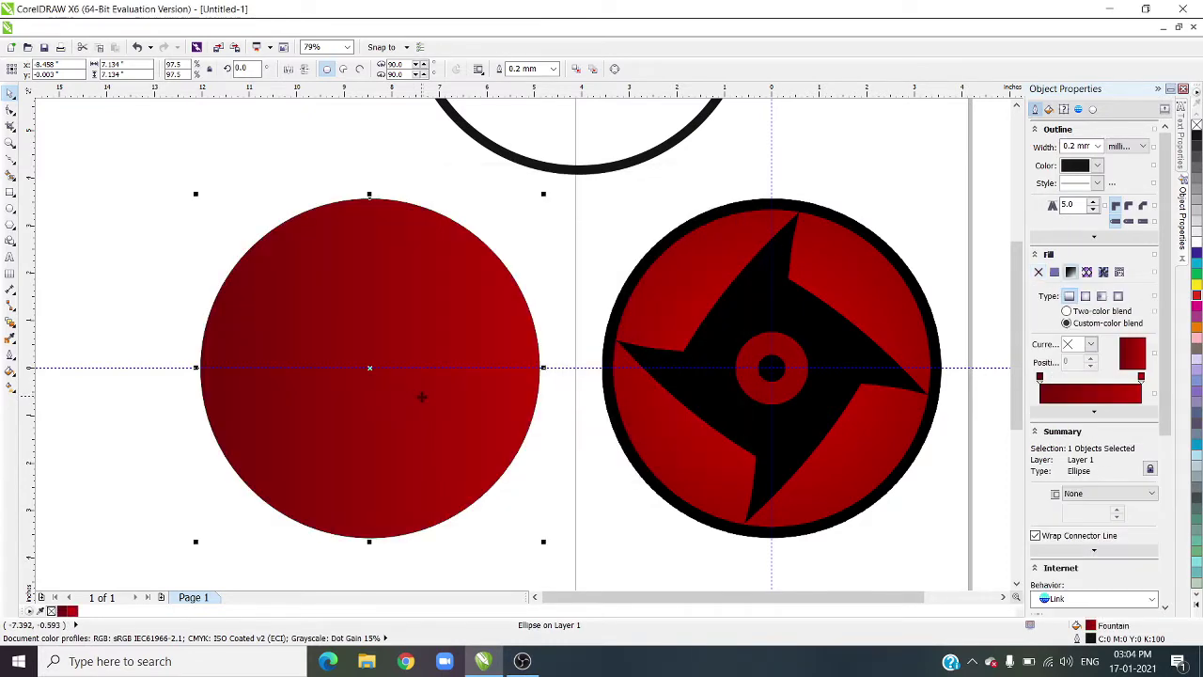
# Undo the plain circle's fountain fill
pyautogui.rightClick(415, 403)
pyautogui.click(416, 404)
pyautogui.hotkey('ctrl', 'z')
# Start a linear fountain fill for the plain circle with a custom colour blend that begins in red
pyautogui.click(10, 372)
pyautogui.click(64, 387)
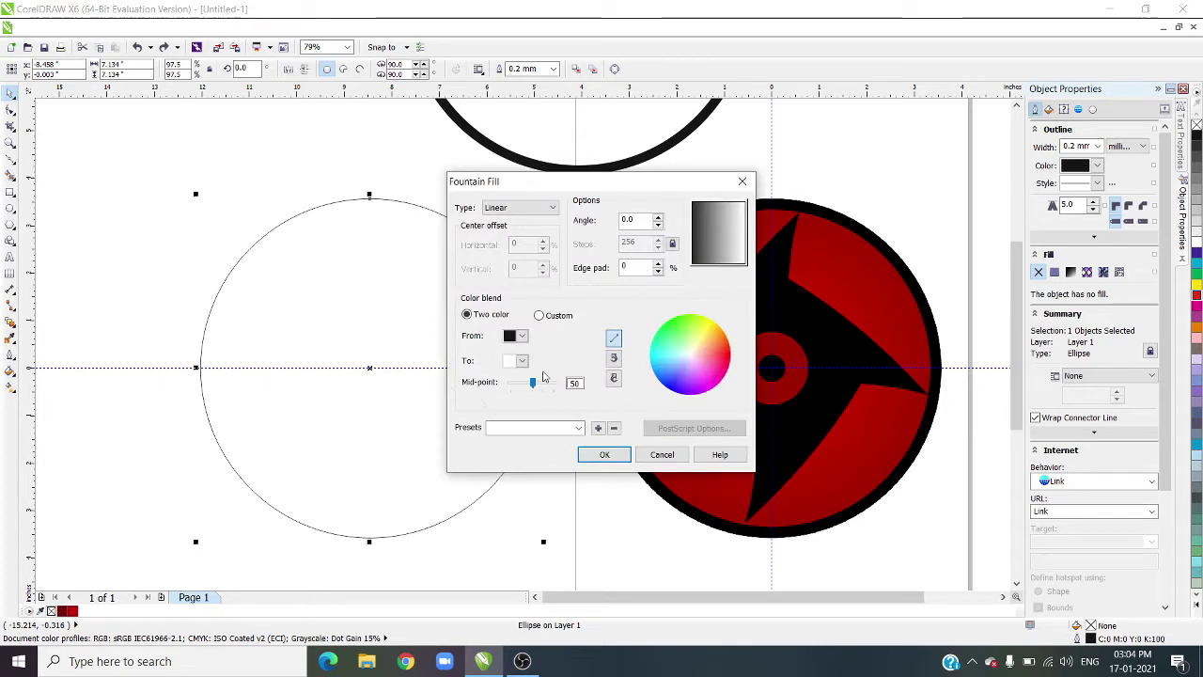
pyautogui.click(538, 315)
pyautogui.click(719, 324)
pyautogui.click(689, 399)
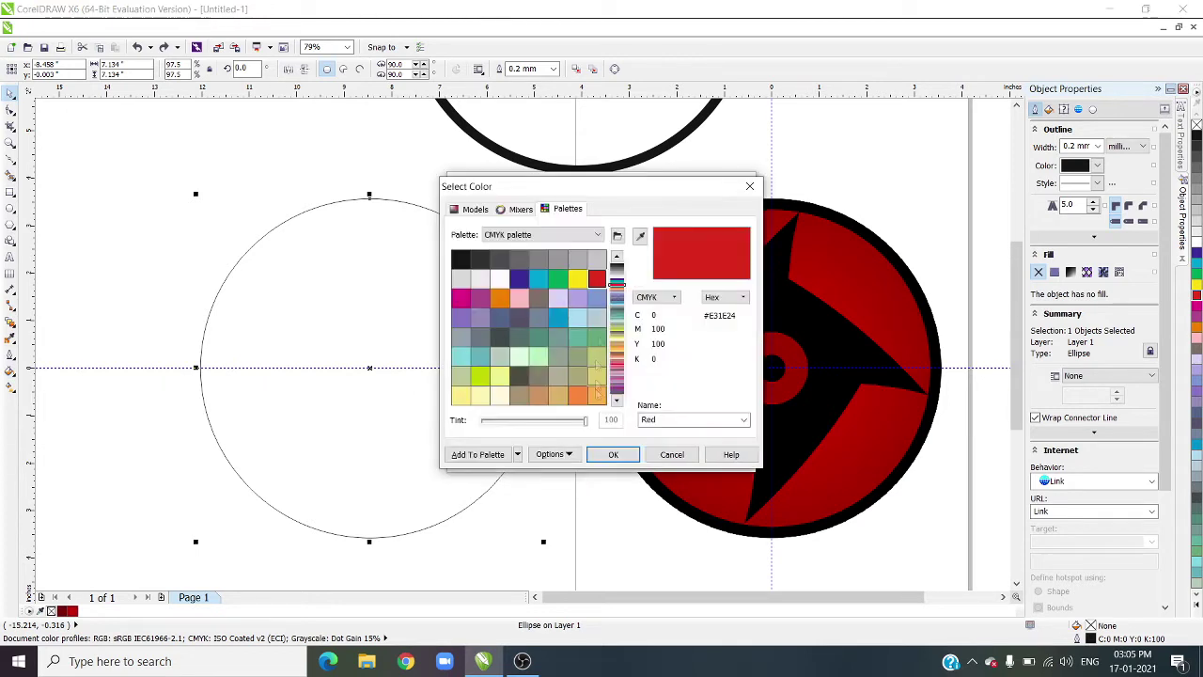
pyautogui.click(474, 208)
pyautogui.click(595, 329)
pyautogui.click(612, 454)
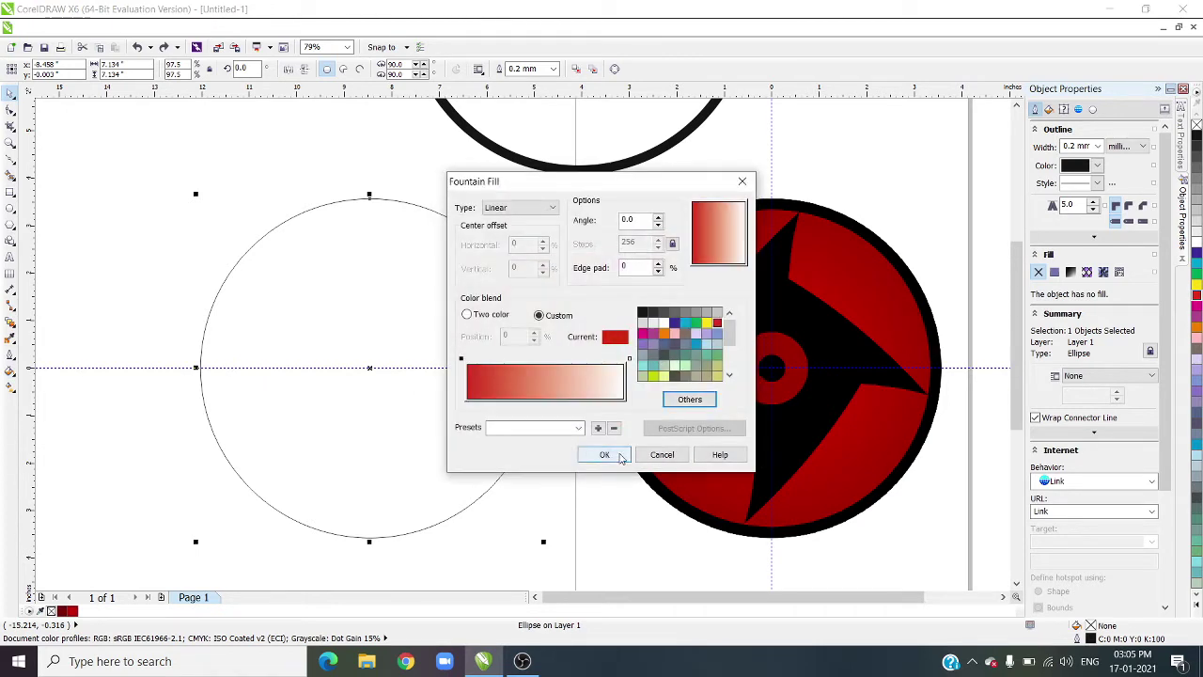
# Set the blend's end colour to a dark red of C 8, M 100, Y 100, K 40
pyautogui.click(684, 399)
pyautogui.click(474, 209)
pyautogui.click(596, 316)
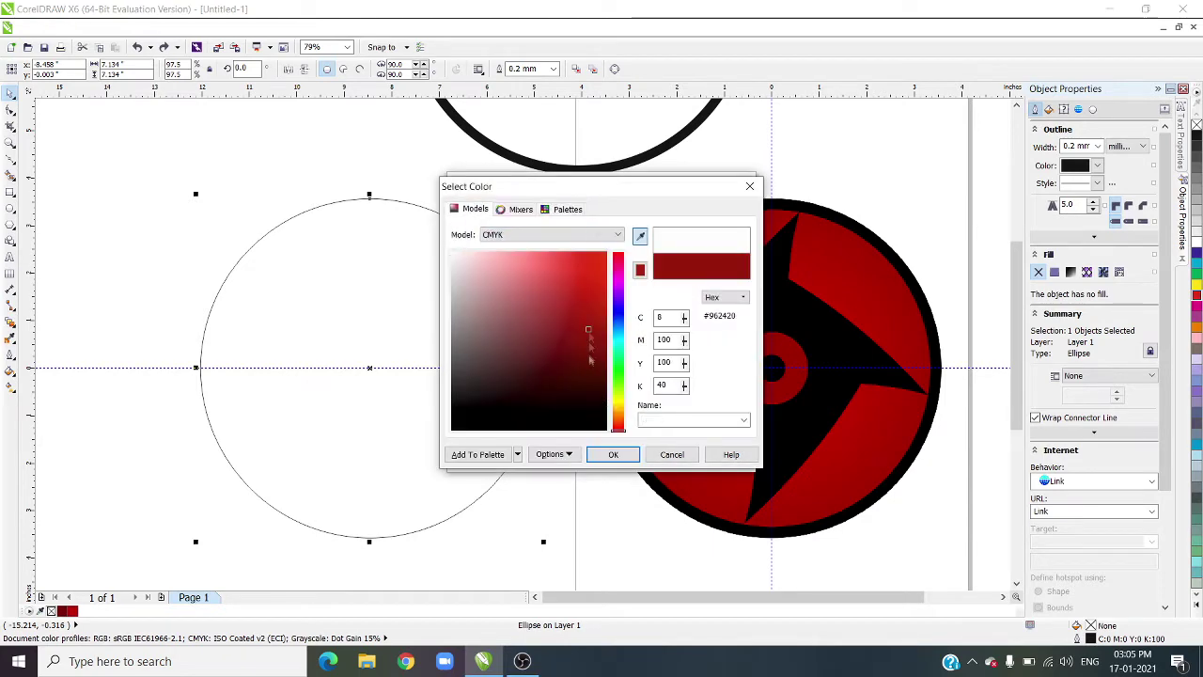
pyautogui.click(613, 454)
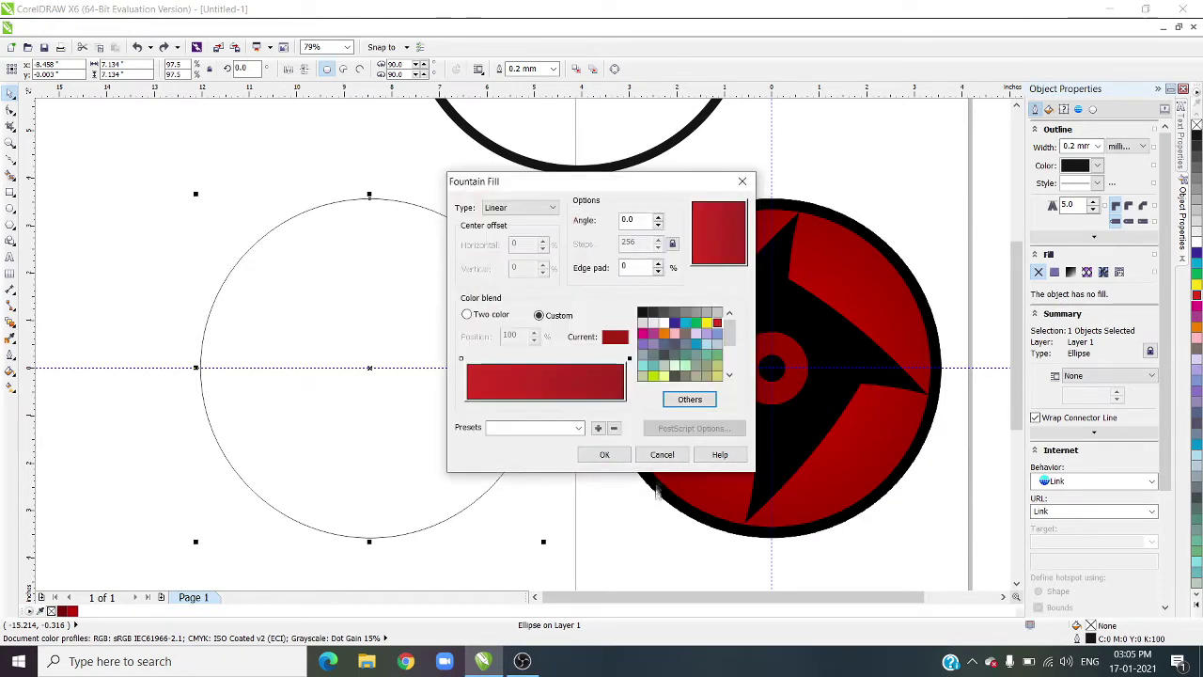
# Set the blend's start colour to a red of C 3, M 95, Y 99, K 11
pyautogui.click(462, 359)
pyautogui.click(689, 399)
pyautogui.click(475, 209)
pyautogui.click(569, 275)
pyautogui.moveTo(568, 276)
pyautogui.mouseDown()
pyautogui.moveTo(577, 304)
pyautogui.moveTo(577, 288)
pyautogui.mouseUp()
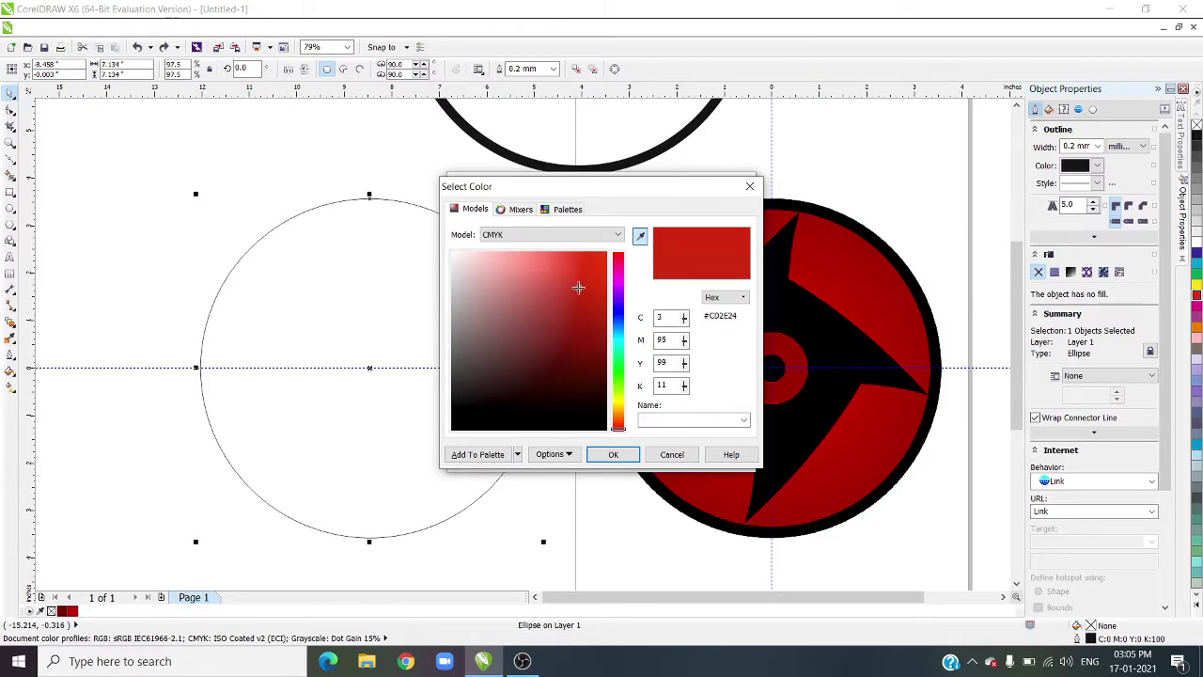
pyautogui.click(613, 454)
pyautogui.click(535, 361)
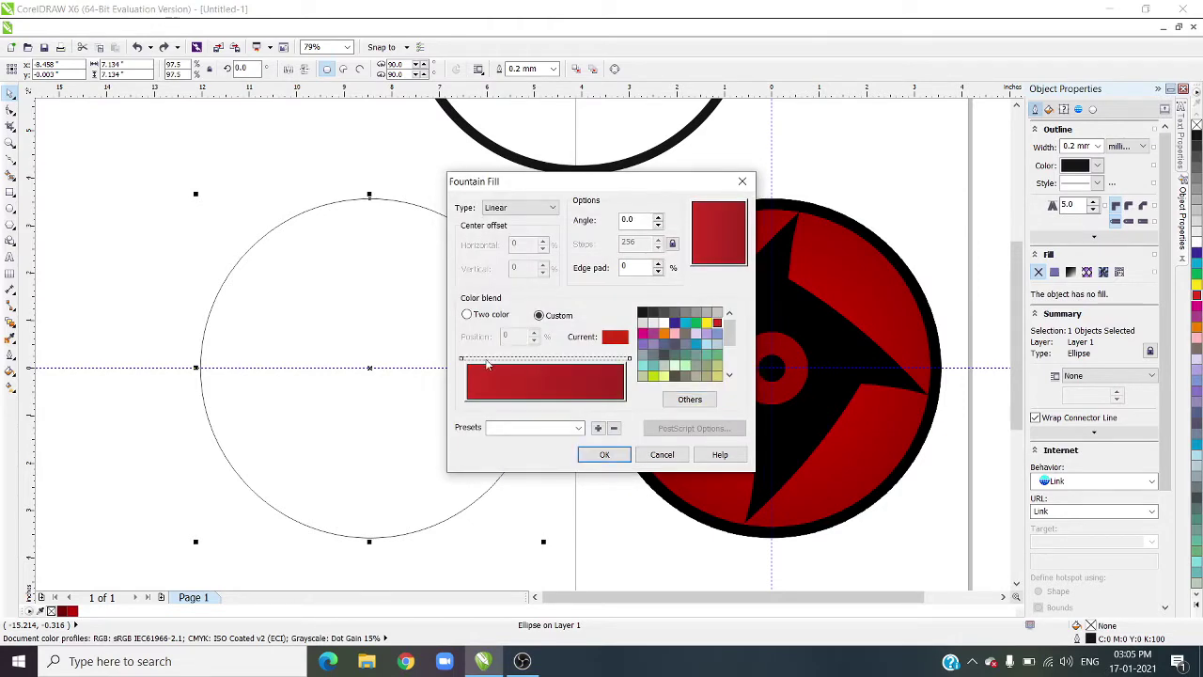
# Try to apply the gradient to the circle at an angle of about 54 degrees with a lighter red start colour
pyautogui.moveTo(711, 244); pyautogui.dragTo(744, 207)
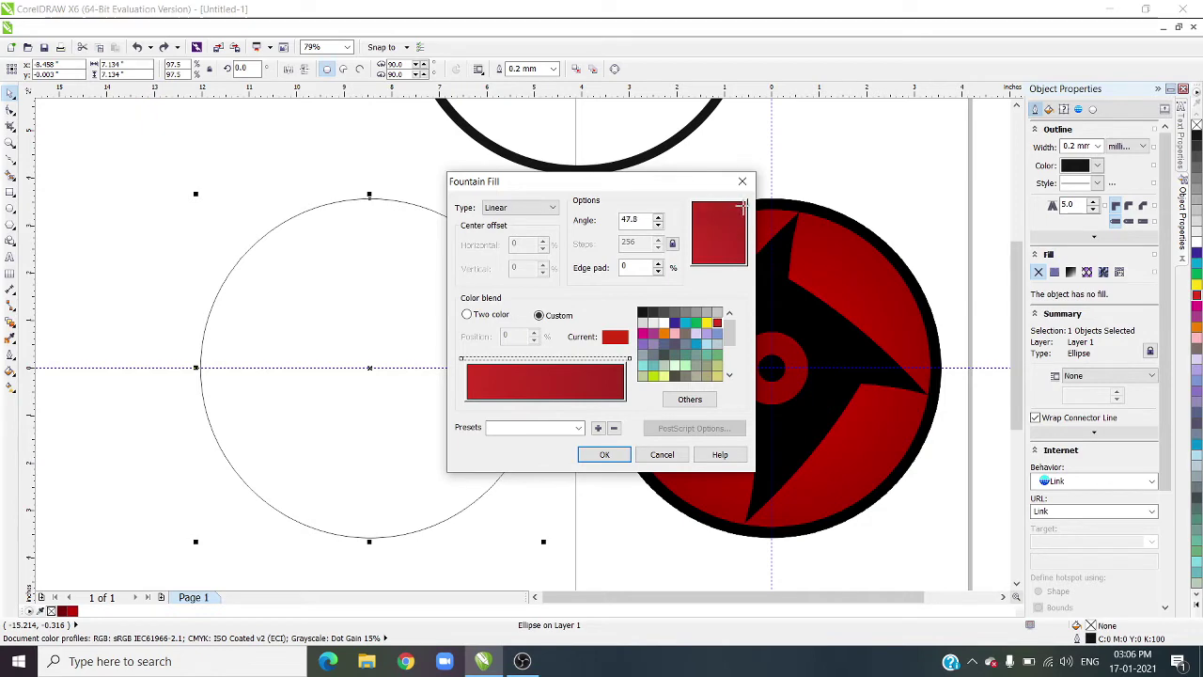
pyautogui.click(690, 399)
pyautogui.click(569, 282)
pyautogui.click(618, 451)
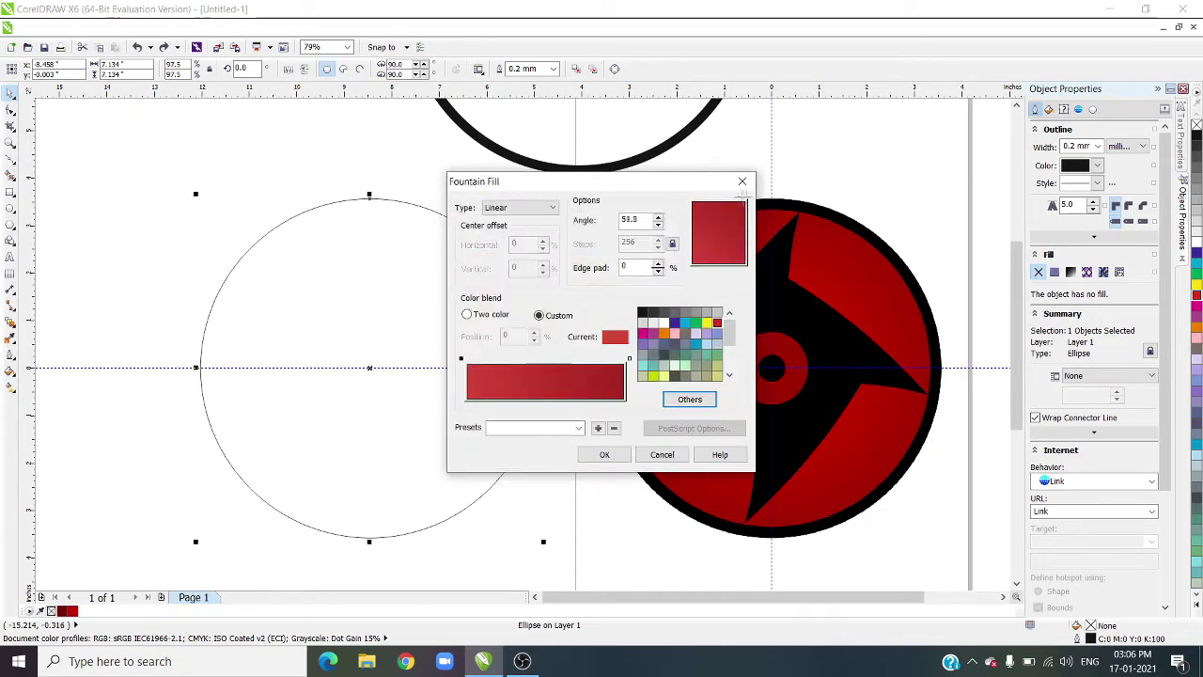
pyautogui.click(604, 454)
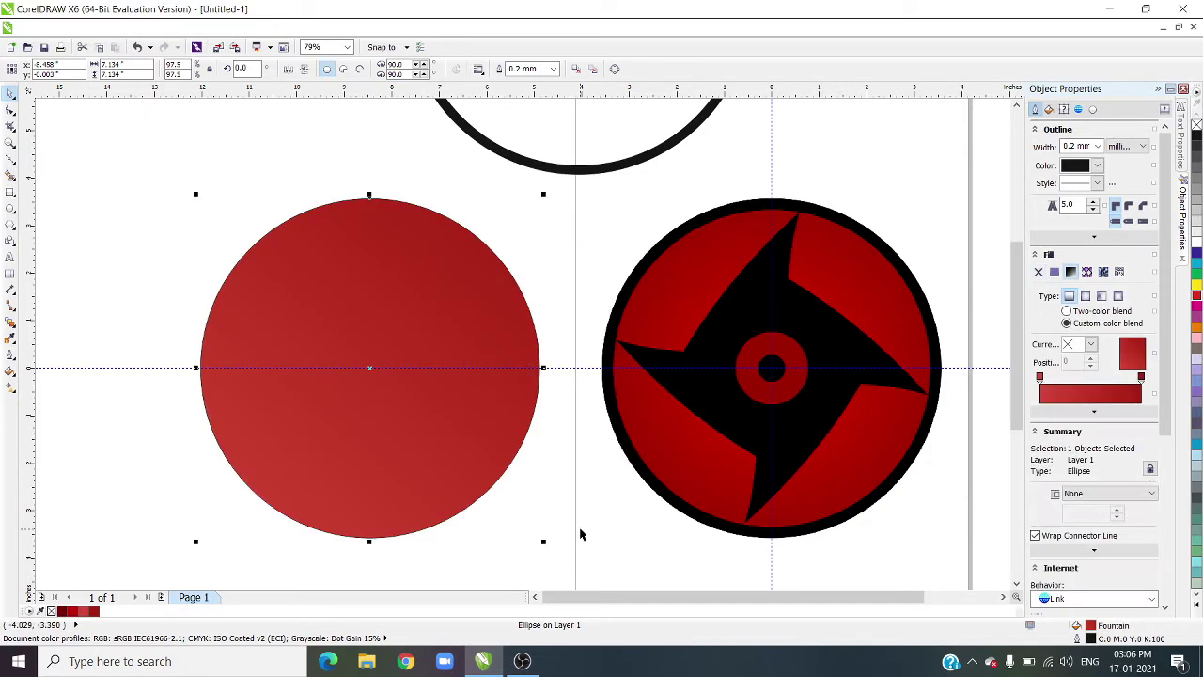
pyautogui.hotkey('ctrl', 'z')
# Begin a custom linear fountain fill for the plain circle and sample its start colour #A50000 from the finished symbol's red area
pyautogui.click(11, 371)
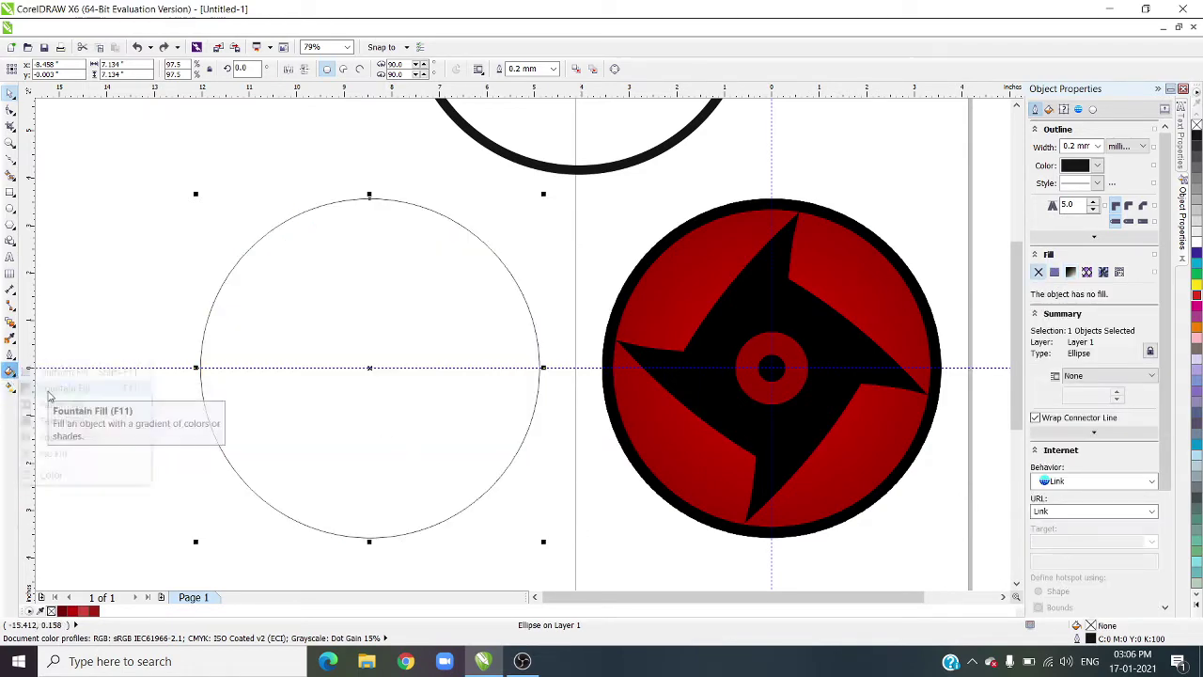
pyautogui.click(47, 386)
pyautogui.click(539, 315)
pyautogui.click(689, 398)
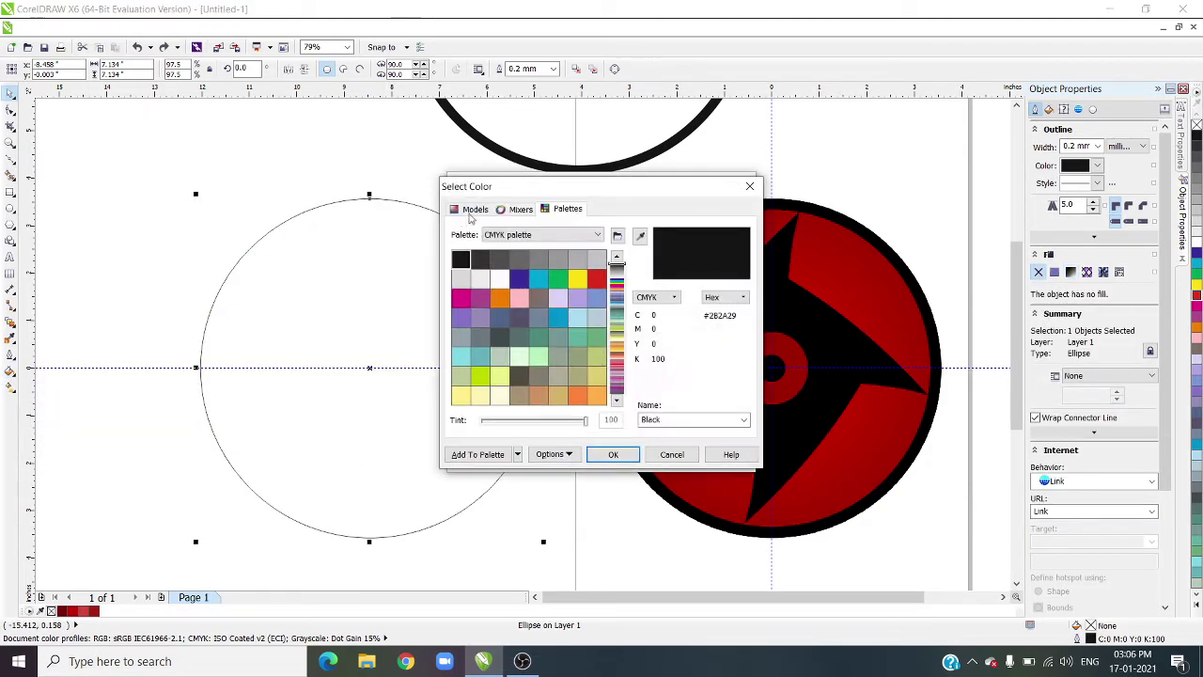
pyautogui.click(640, 235)
pyautogui.click(874, 251)
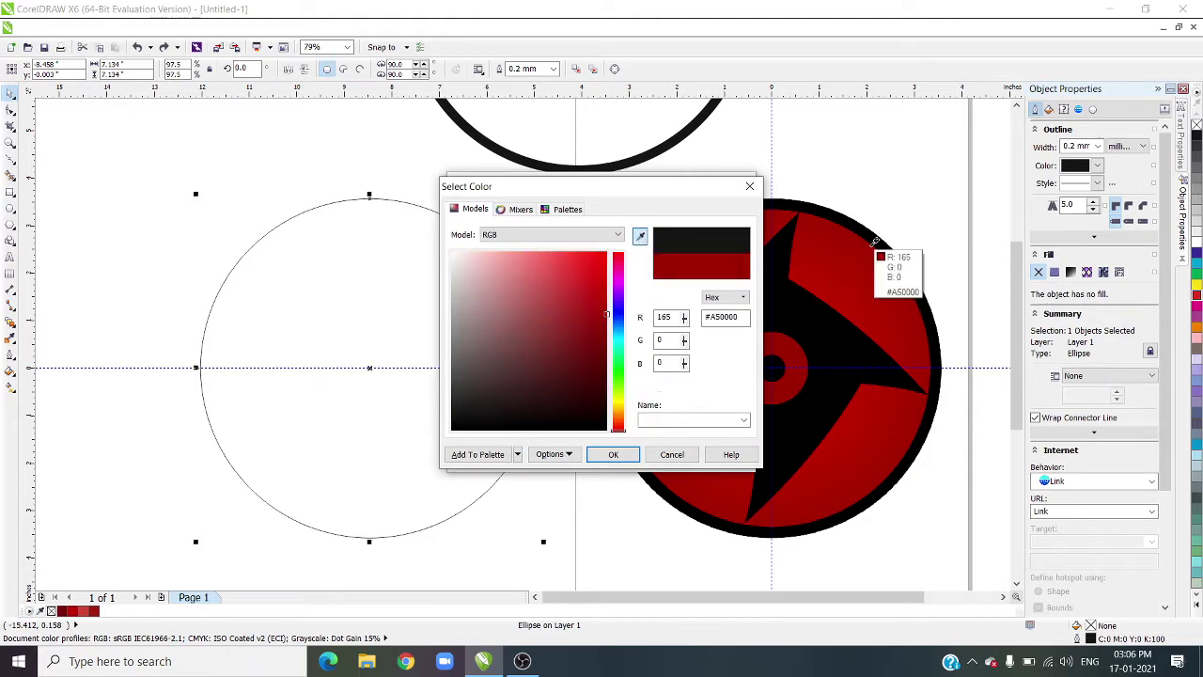
pyautogui.click(612, 454)
# Resample the blend's start colour from the red ring at the finished symbol's centre
pyautogui.click(687, 399)
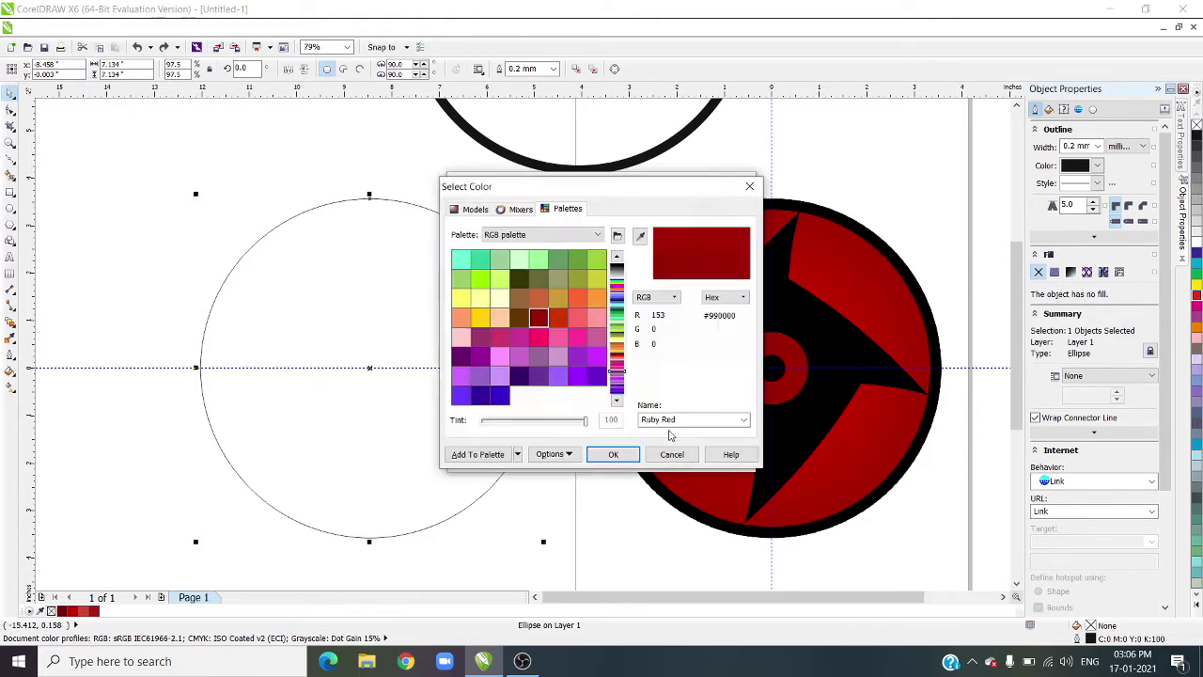
pyautogui.click(475, 208)
pyautogui.click(640, 235)
pyautogui.click(797, 346)
pyautogui.click(613, 454)
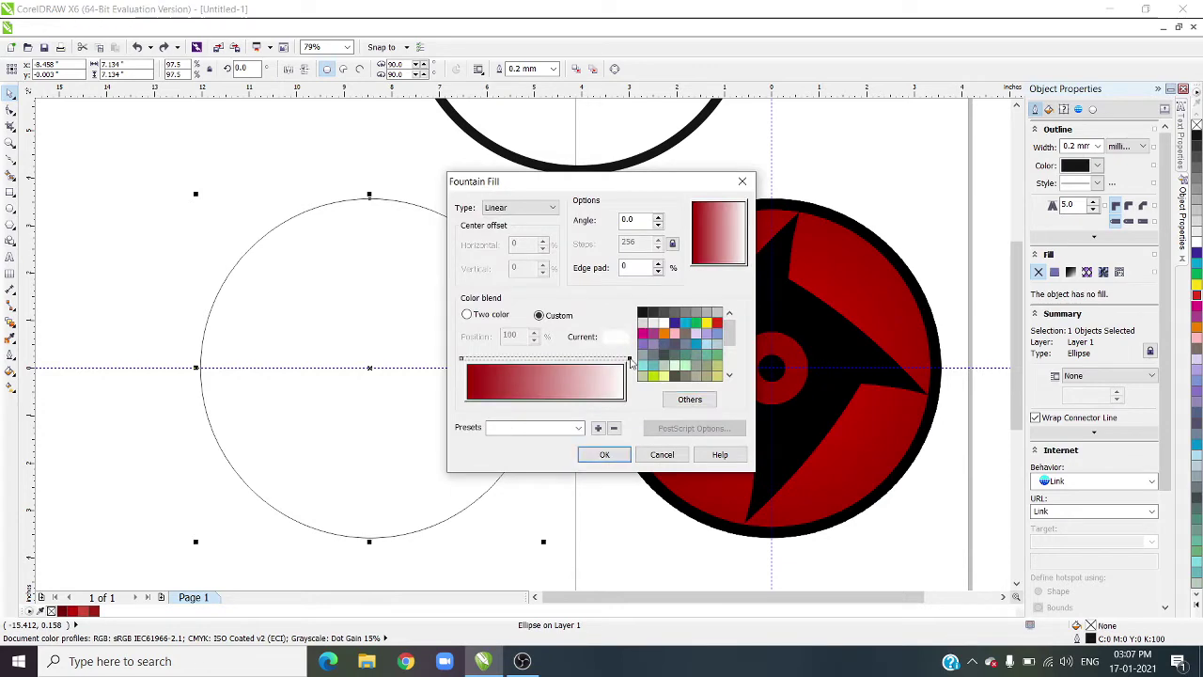
# Sample the blend's end colour from the finished symbol's outer red area and apply the fill as a radial gradient
pyautogui.click(687, 399)
pyautogui.click(475, 208)
pyautogui.click(640, 236)
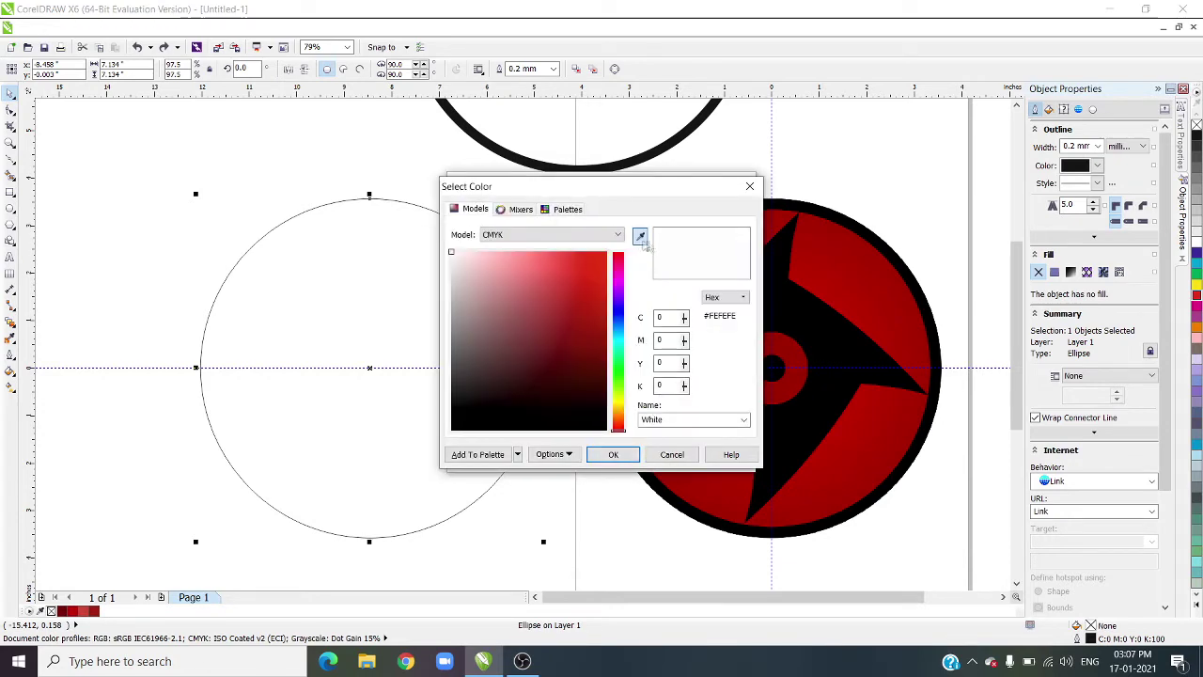
pyautogui.click(883, 256)
pyautogui.click(613, 453)
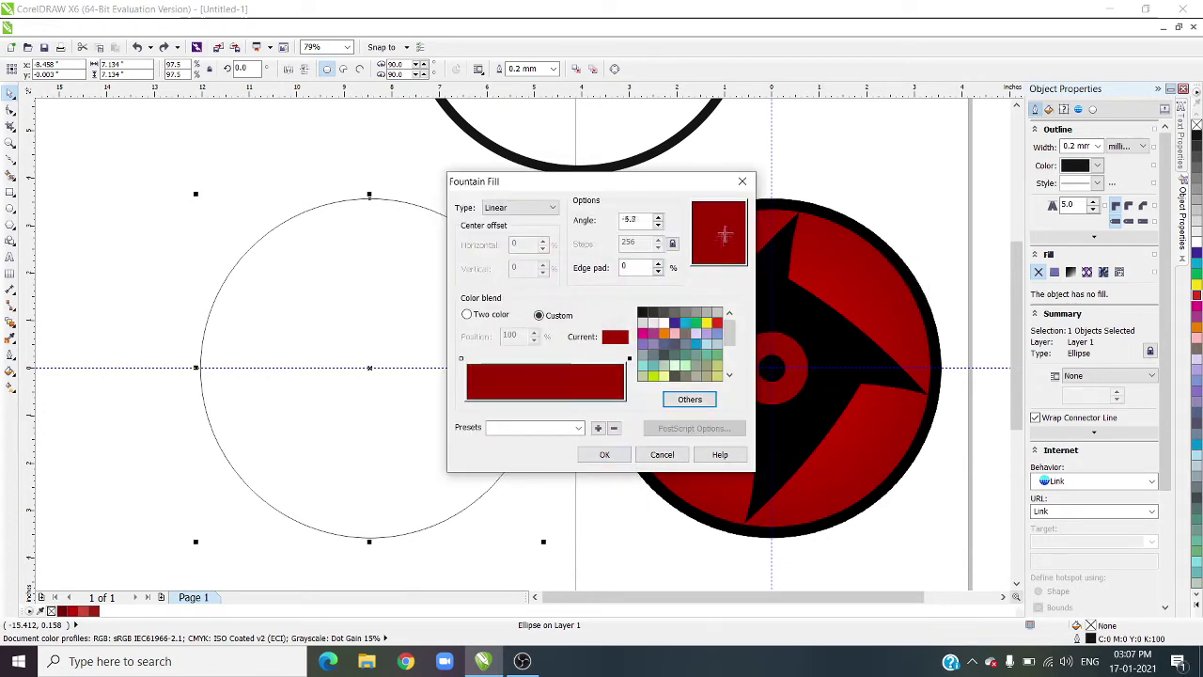
pyautogui.click(605, 454)
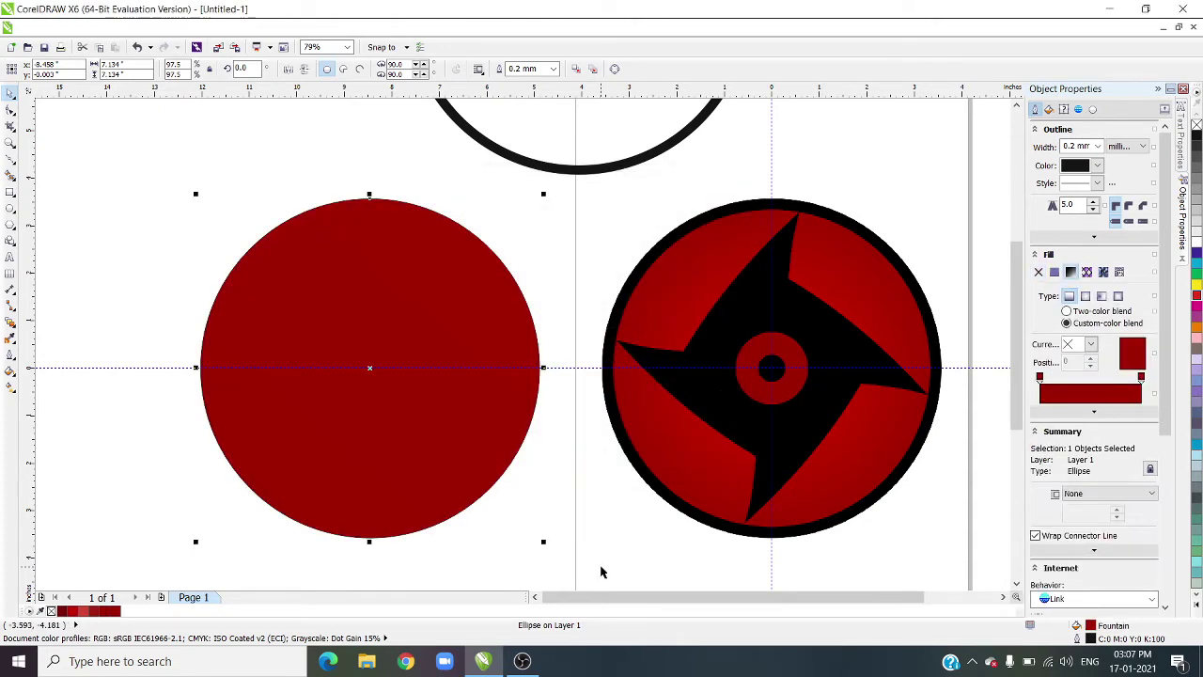
pyautogui.click(1086, 295)
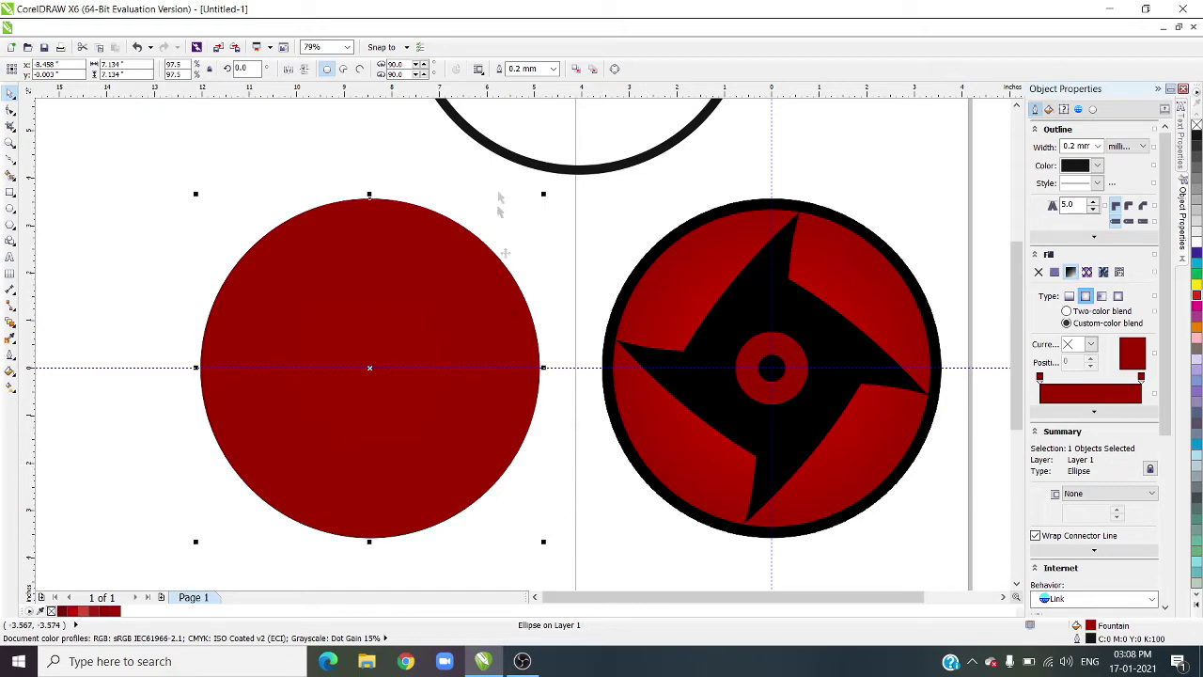
# Move the black outlined ring above the two circles slightly to the right
pyautogui.moveTo(595, 165); pyautogui.dragTo(645, 140)
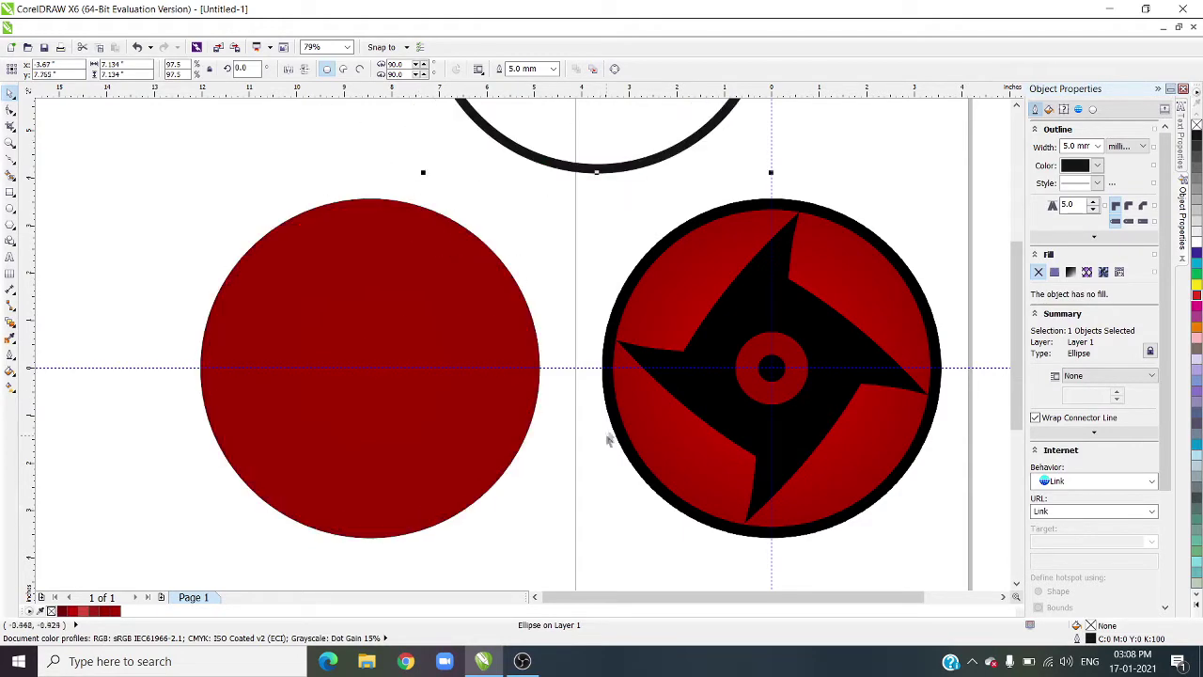
# Draw a circle about 1.5 inches wide over the finished symbol's central red ring and place it on the dark red circle
pyautogui.click(9, 143)
pyautogui.moveTo(580, 191); pyautogui.dragTo(961, 546)
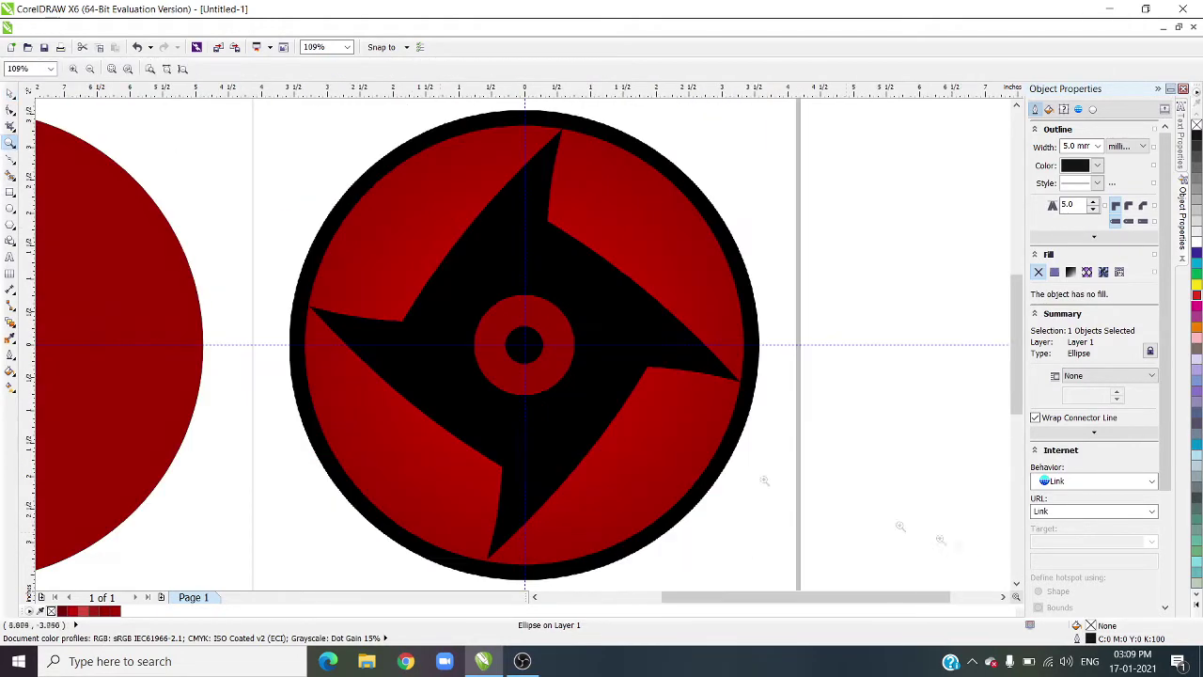
pyautogui.press('F7')
pyautogui.moveTo(496, 302)
pyautogui.mouseDown()
pyautogui.moveTo(595, 402)
pyautogui.moveTo(522, 369)
pyautogui.moveTo(82, 349)
pyautogui.mouseUp()
pyautogui.press('space')
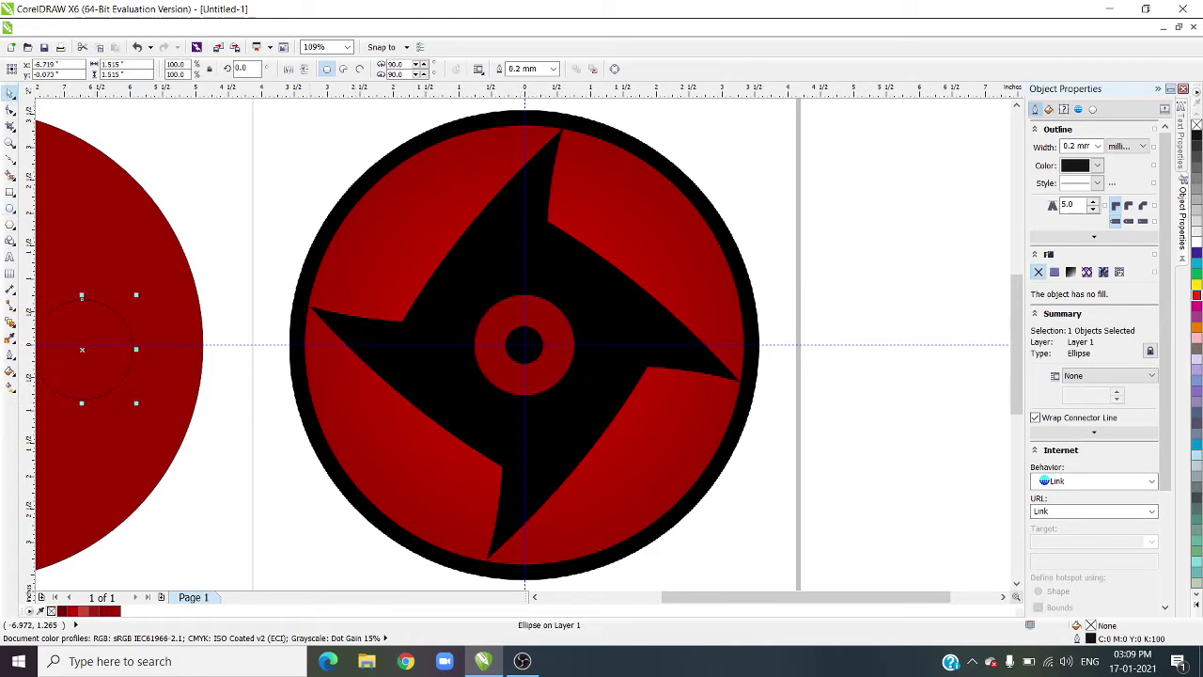
# Draw a small circle matching the finished symbol's black pupil and place it in the middle of the 1.5-inch circle
pyautogui.click(10, 209)
pyautogui.moveTo(506, 326)
pyautogui.mouseDown()
pyautogui.moveTo(544, 365)
pyautogui.moveTo(535, 356)
pyautogui.mouseUp()
pyautogui.press('space')
pyautogui.moveTo(179, 357); pyautogui.dragTo(84, 347)
pyautogui.click(9, 159)
pyautogui.click(562, 130)
pyautogui.click(402, 321)
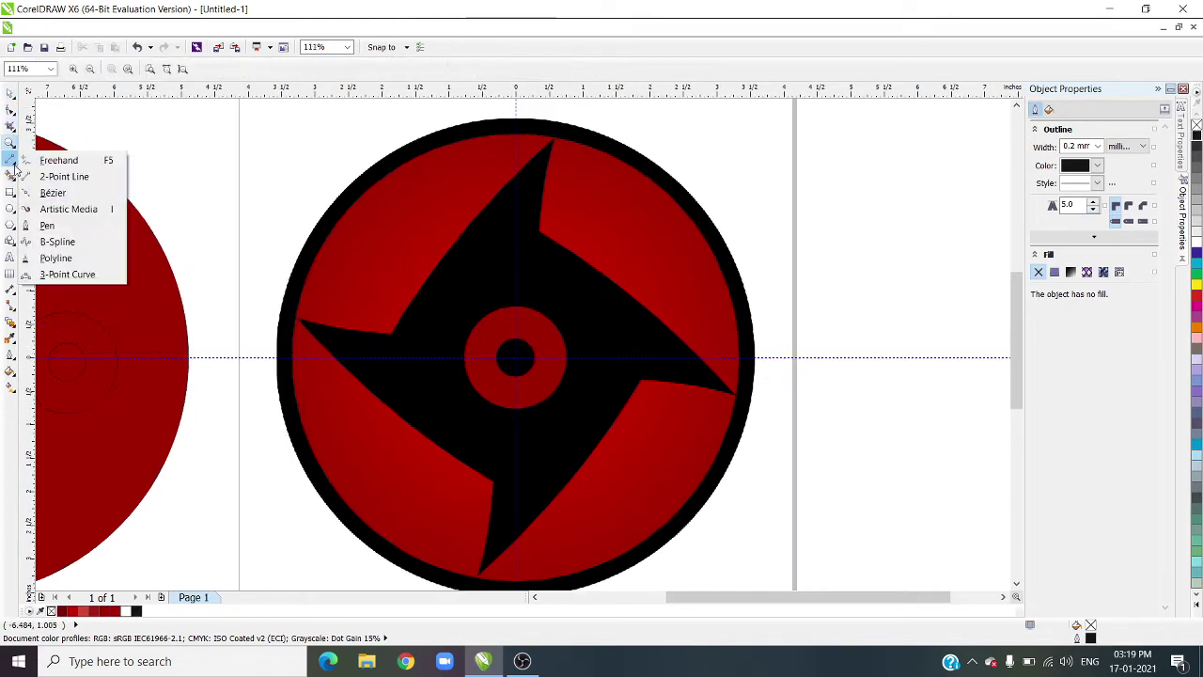
# Trace the finished symbol's four-pointed black blade shape as a closed Bézier curve with straight segments and a white outline
pyautogui.click(62, 192)
pyautogui.moveTo(296, 319); pyautogui.dragTo(553, 137)
pyautogui.rightClick(1196, 241)
pyautogui.moveTo(554, 135)
pyautogui.mouseDown()
pyautogui.moveTo(539, 232)
pyautogui.moveTo(735, 395)
pyautogui.moveTo(640, 381)
pyautogui.moveTo(477, 575)
pyautogui.mouseUp()
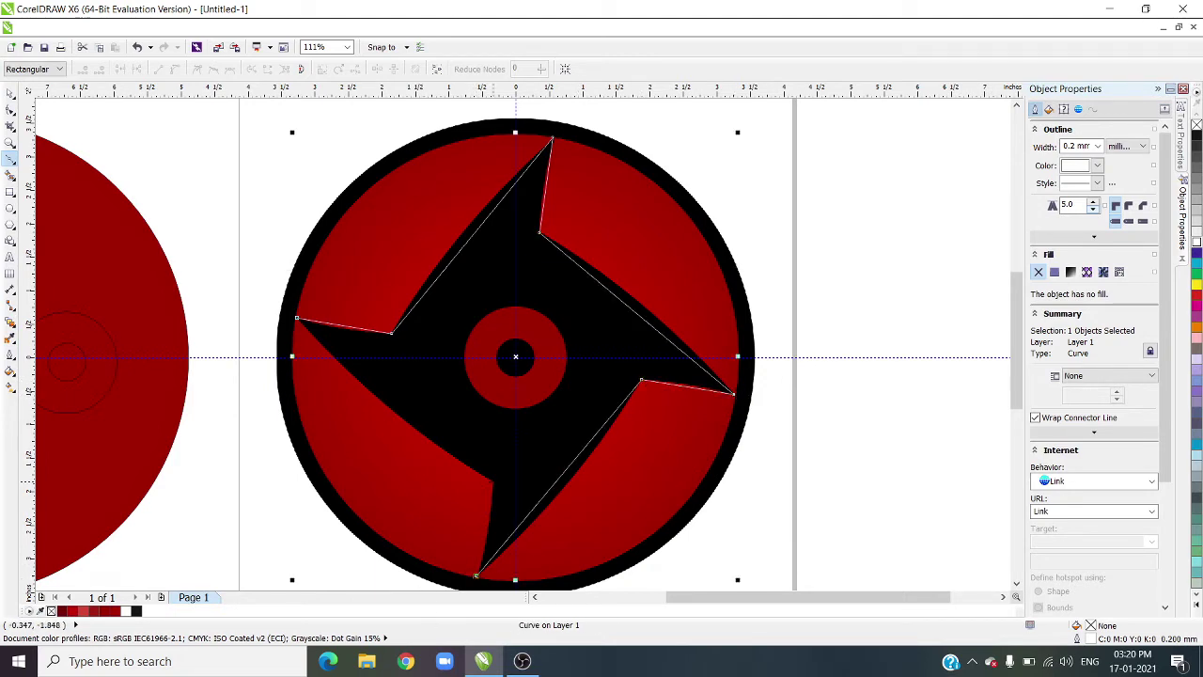
pyautogui.click(297, 318)
# Add two nodes to the traced curve's lower-left edge and shift them onto the blade's curved contour
pyautogui.click(10, 109)
pyautogui.doubleClick(370, 379)
pyautogui.moveTo(369, 379); pyautogui.dragTo(364, 386)
pyautogui.doubleClick(445, 447)
pyautogui.moveTo(444, 446); pyautogui.dragTo(440, 451)
# Try to bend the traced curve's upper-left edge with an added node
pyautogui.doubleClick(452, 260)
pyautogui.moveTo(453, 259); pyautogui.dragTo(431, 232)
pyautogui.hotkey('ctrl', 'z')
pyautogui.hotkey('ctrl', 'z')
pyautogui.doubleClick(453, 254)
pyautogui.hotkey('ctrl', 'z')
pyautogui.press('Delete')
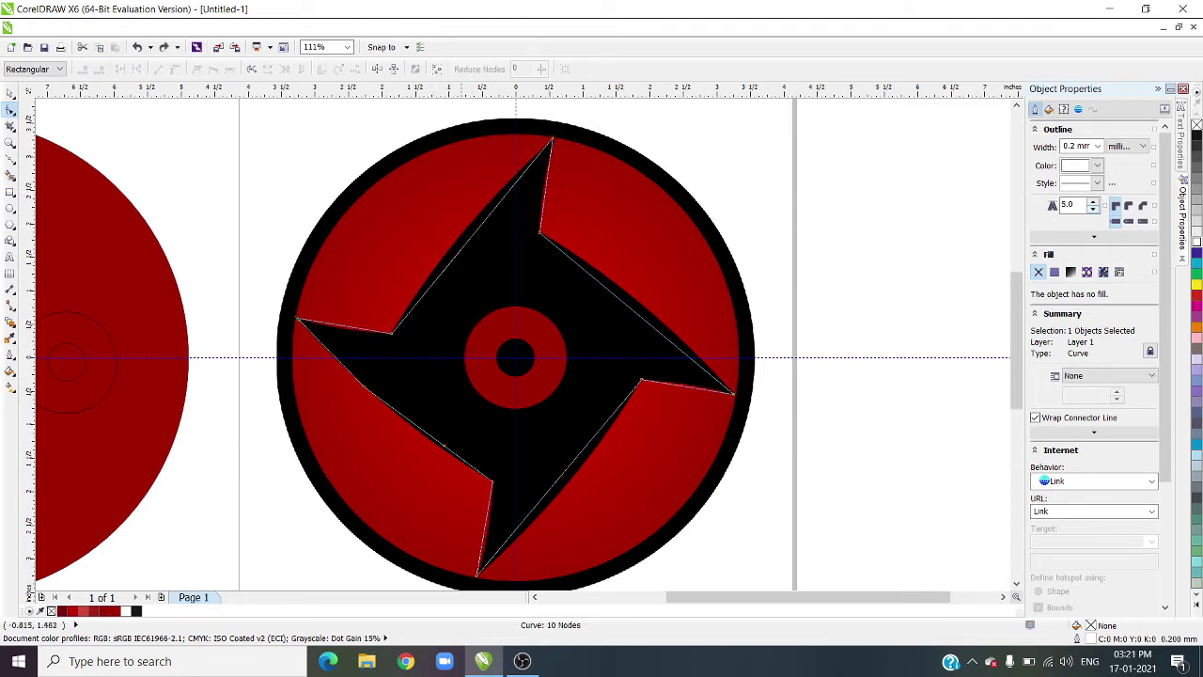
# Add nodes along the traced curve's upper-left edge and adjust them to follow the blade's concave contour
pyautogui.doubleClick(460, 249)
pyautogui.moveTo(441, 272); pyautogui.dragTo(444, 290)
pyautogui.moveTo(460, 249); pyautogui.dragTo(457, 242)
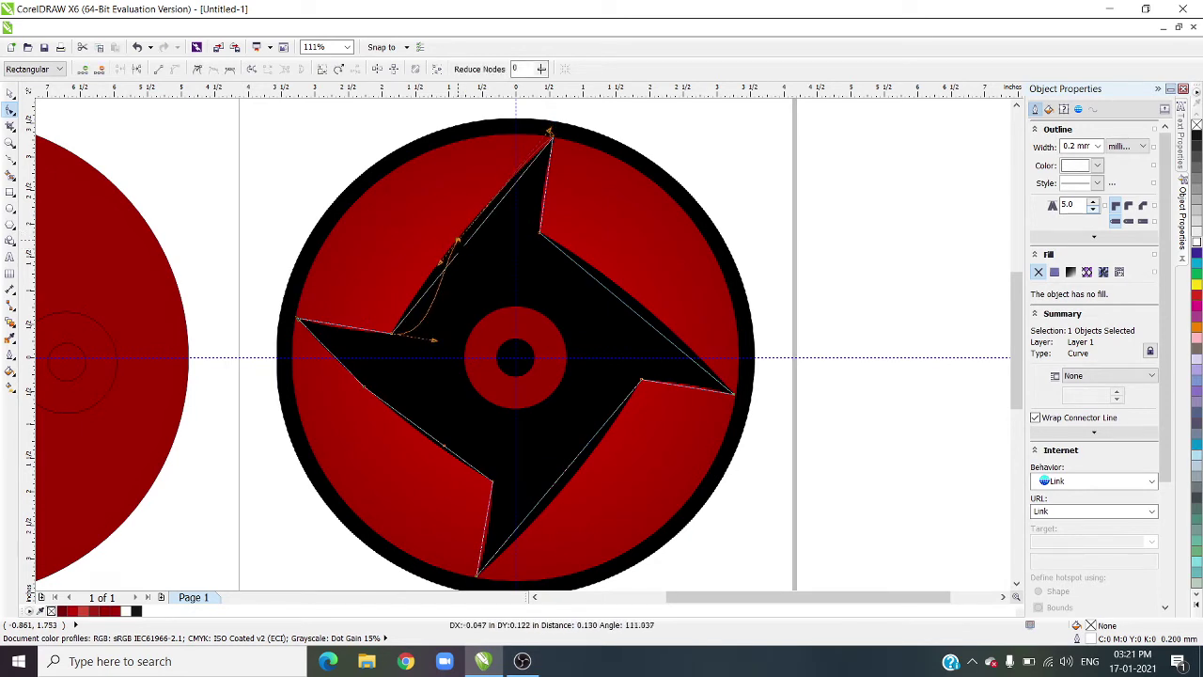
pyautogui.doubleClick(426, 315)
pyautogui.moveTo(425, 315); pyautogui.dragTo(399, 319)
pyautogui.doubleClick(405, 327)
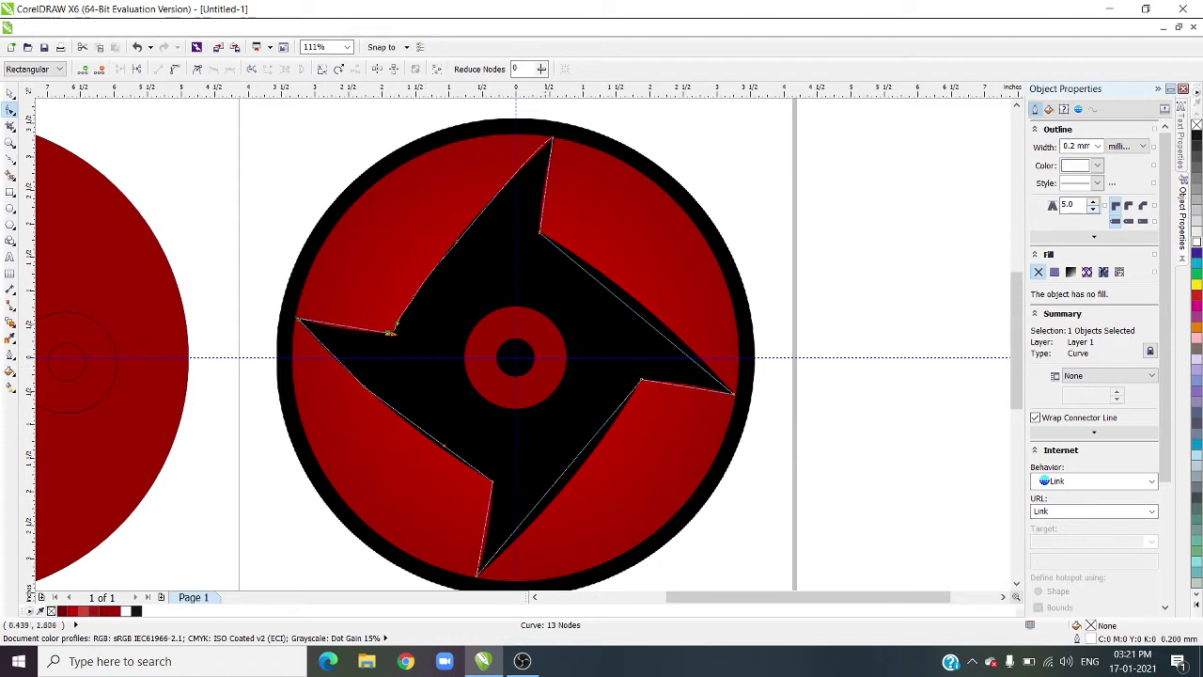
# Add a node to the traced curve's upper-right edge and nudge it onto the blade's contour
pyautogui.moveTo(631, 309); pyautogui.dragTo(637, 301)
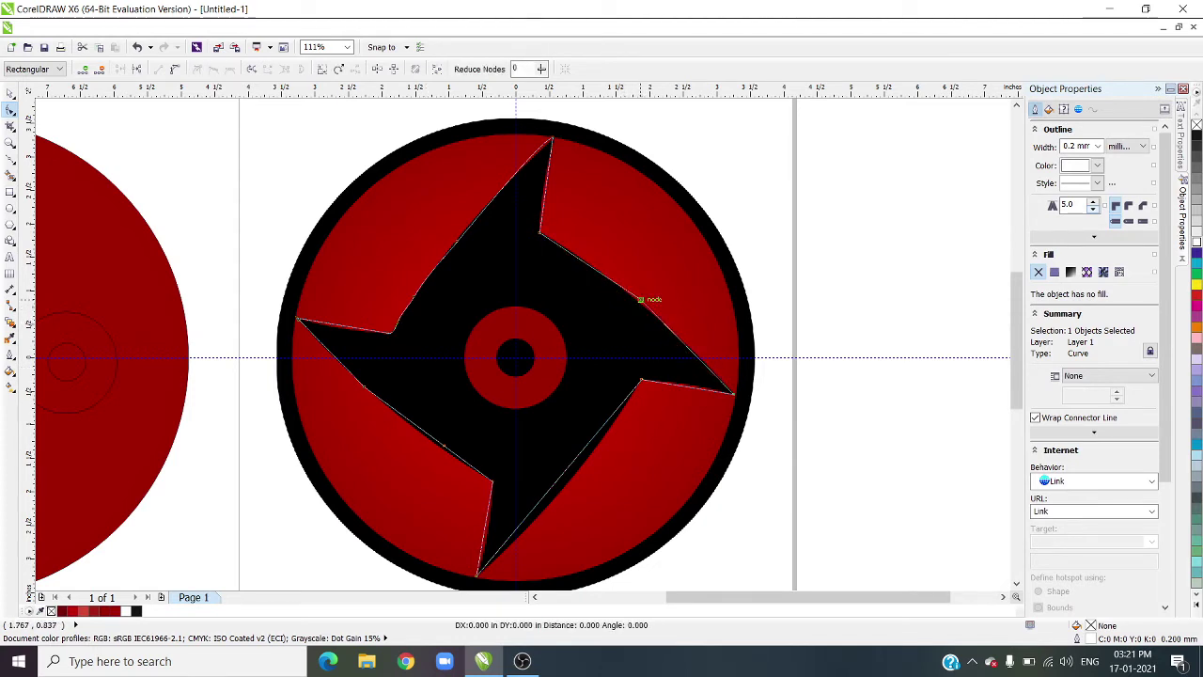
pyautogui.press('Left')
pyautogui.press('Right')
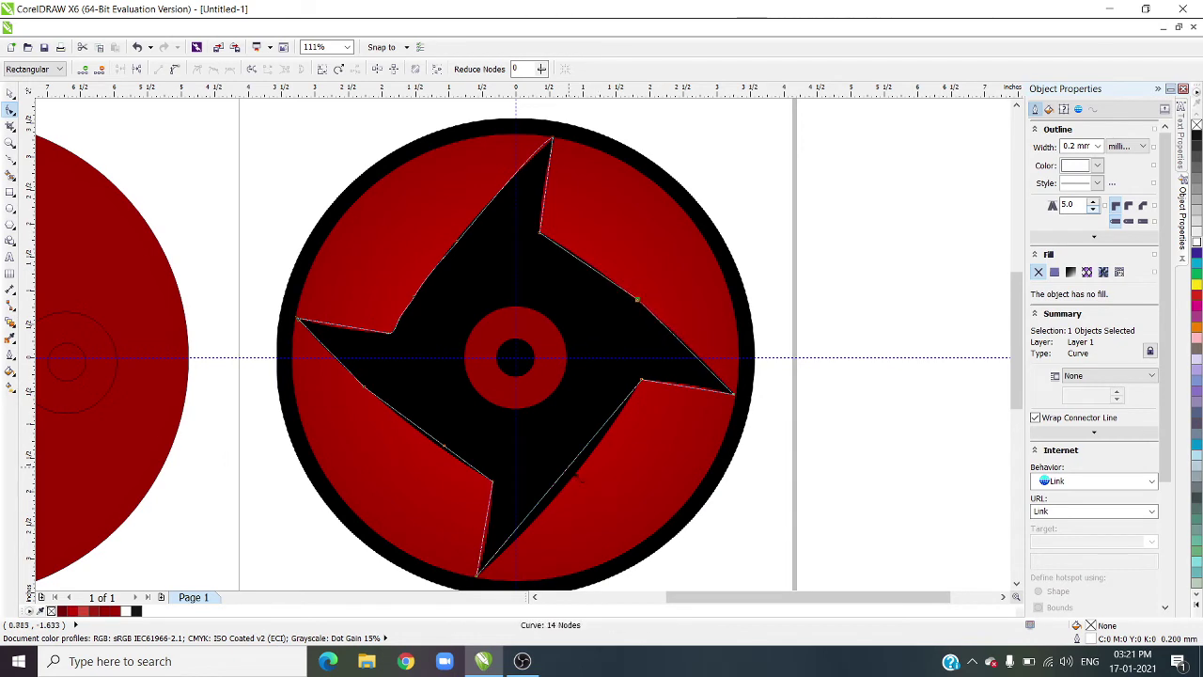
# Add a node to the traced curve's lower-right edge and nudge it onto the blade's contour
pyautogui.doubleClick(577, 476)
pyautogui.press('Left')
pyautogui.press('Left')
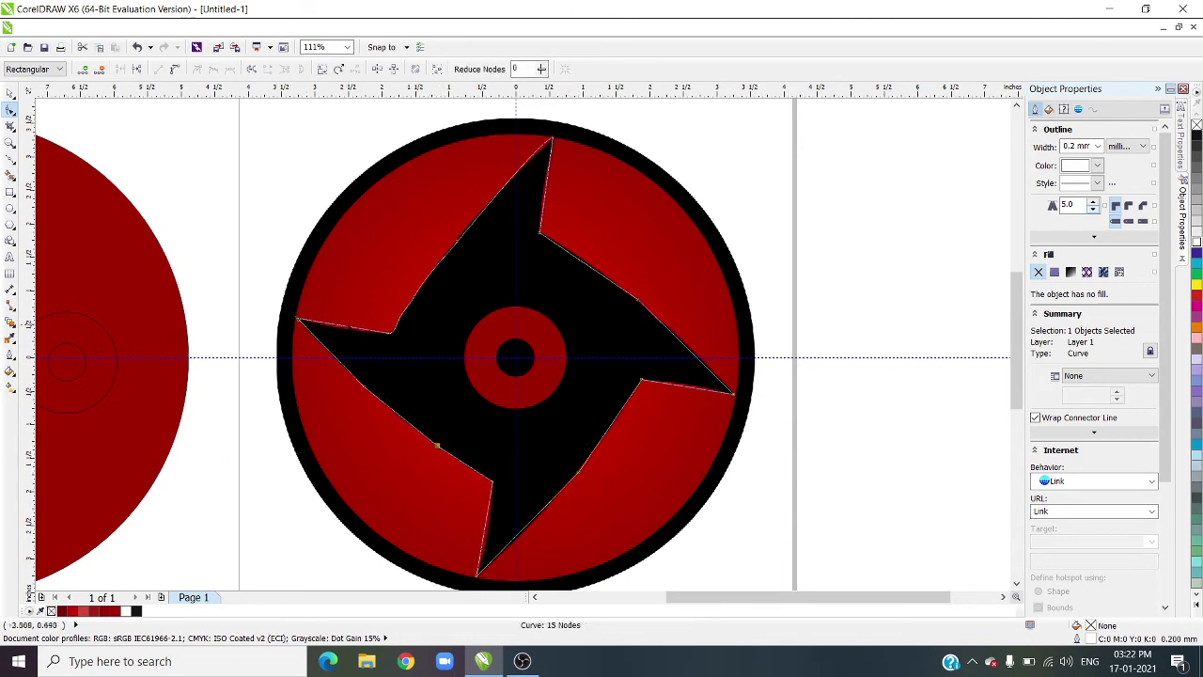
# Move the traced blade shape to the right of the reference image and fill it with black sampled from the reference
pyautogui.click(10, 93)
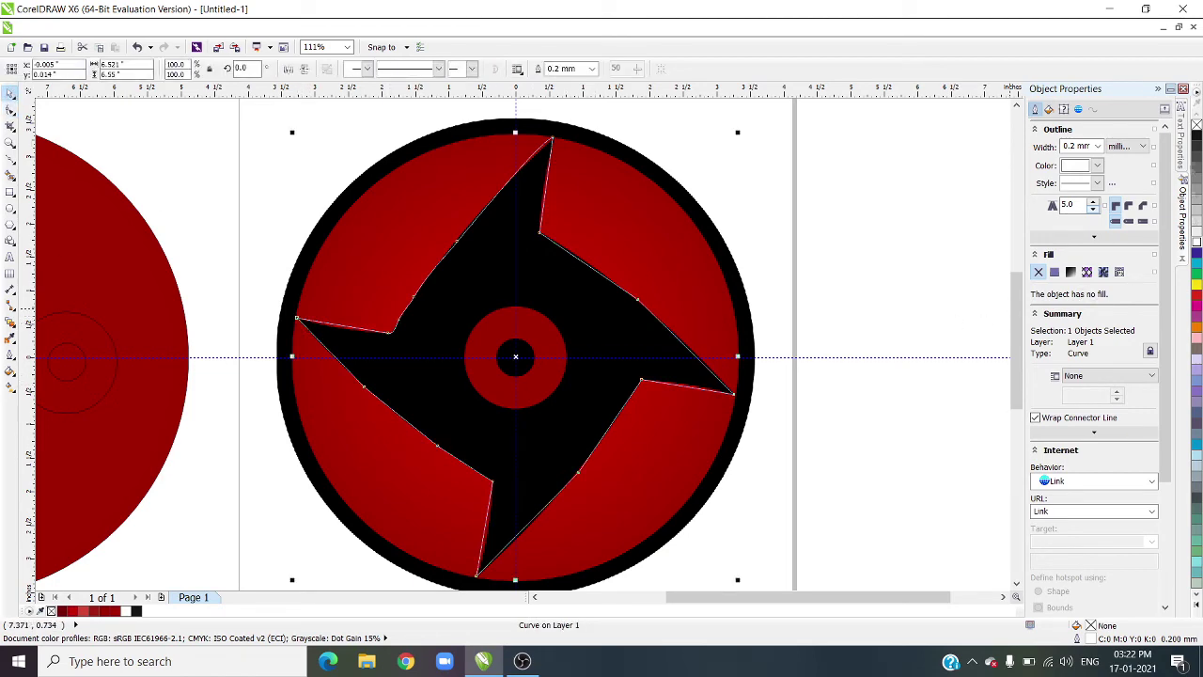
pyautogui.click(1197, 137)
pyautogui.moveTo(470, 423); pyautogui.dragTo(851, 377)
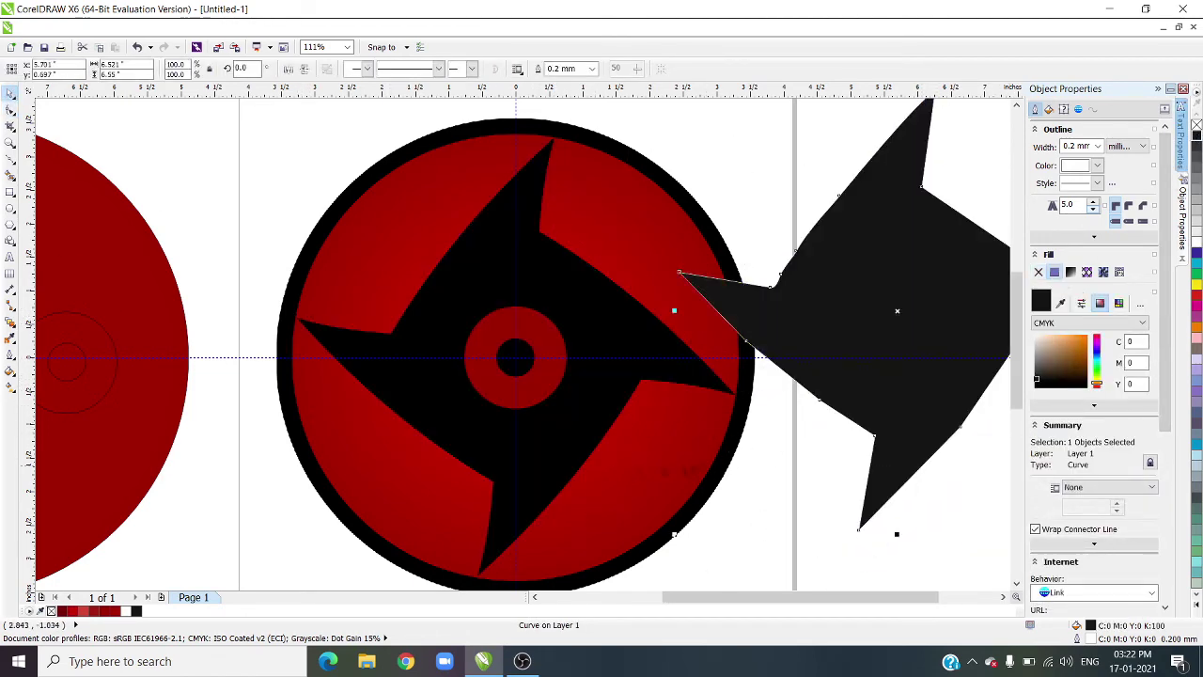
pyautogui.click(10, 338)
pyautogui.click(594, 434)
pyautogui.click(886, 274)
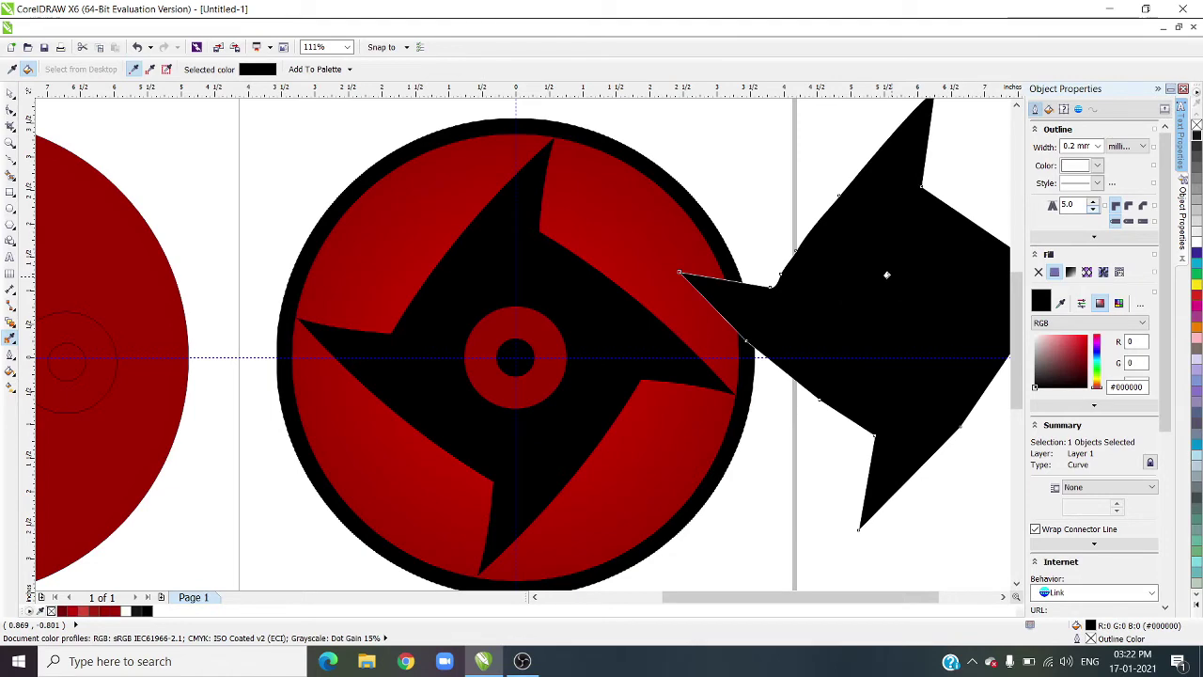
# Move the two small circles to the empty area above the red circle and shift the reference image up and right of the page
pyautogui.click(10, 142)
pyautogui.rightClick(755, 545)
pyautogui.rightClick(755, 545)
pyautogui.rightClick(755, 545)
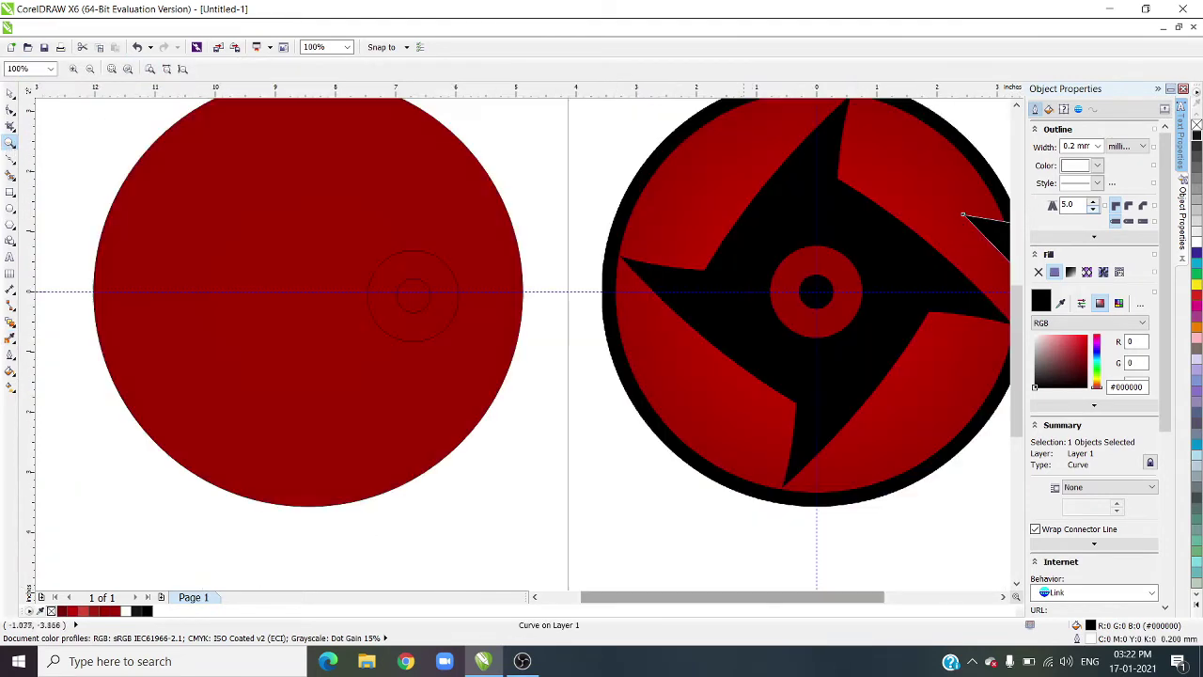
pyautogui.rightClick(754, 545)
pyautogui.moveTo(1018, 383); pyautogui.dragTo(1018, 325)
pyautogui.click(10, 93)
pyautogui.moveTo(446, 412); pyautogui.dragTo(318, 216)
pyautogui.moveTo(431, 422); pyautogui.dragTo(395, 362)
pyautogui.hotkey('ctrl', 'z')
pyautogui.click(435, 429)
pyautogui.moveTo(435, 429); pyautogui.dragTo(304, 226)
pyautogui.moveTo(660, 384); pyautogui.dragTo(904, 166)
# Center the blade shape, red circle, black ring and both small circles on the page
pyautogui.click(806, 422)
pyautogui.press('p')
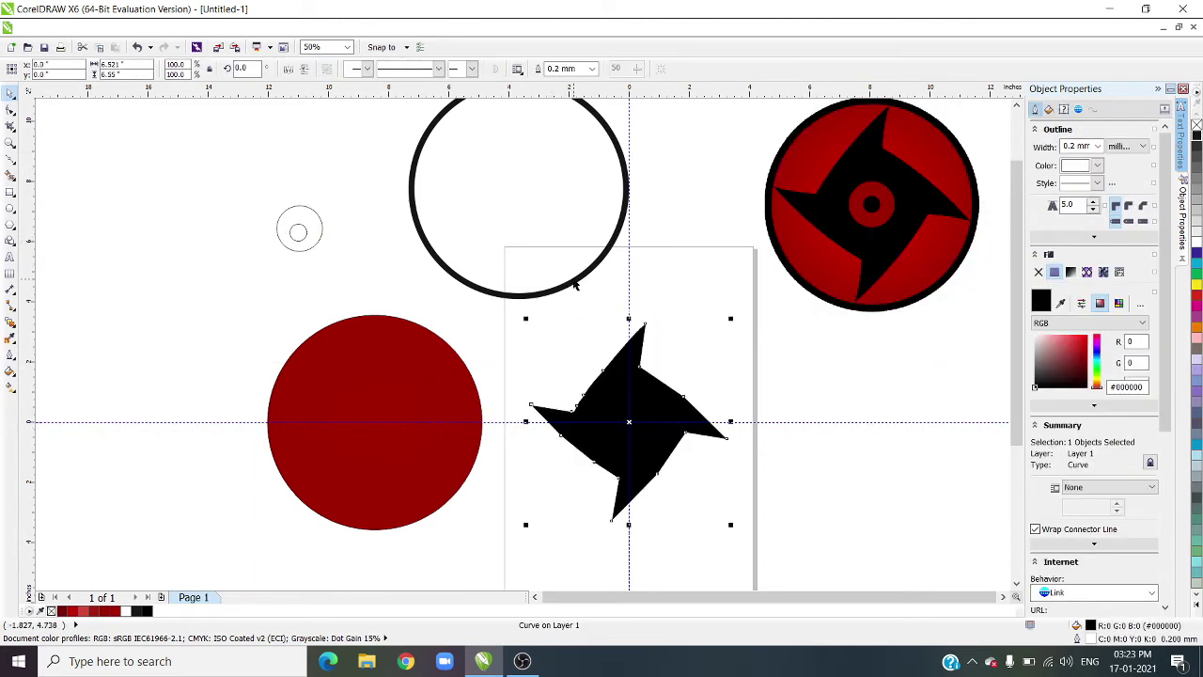
pyautogui.click(412, 413)
pyautogui.press('p')
pyautogui.click(590, 271)
pyautogui.press('p')
pyautogui.click(300, 236)
pyautogui.press('p')
pyautogui.click(302, 251)
pyautogui.press('p')
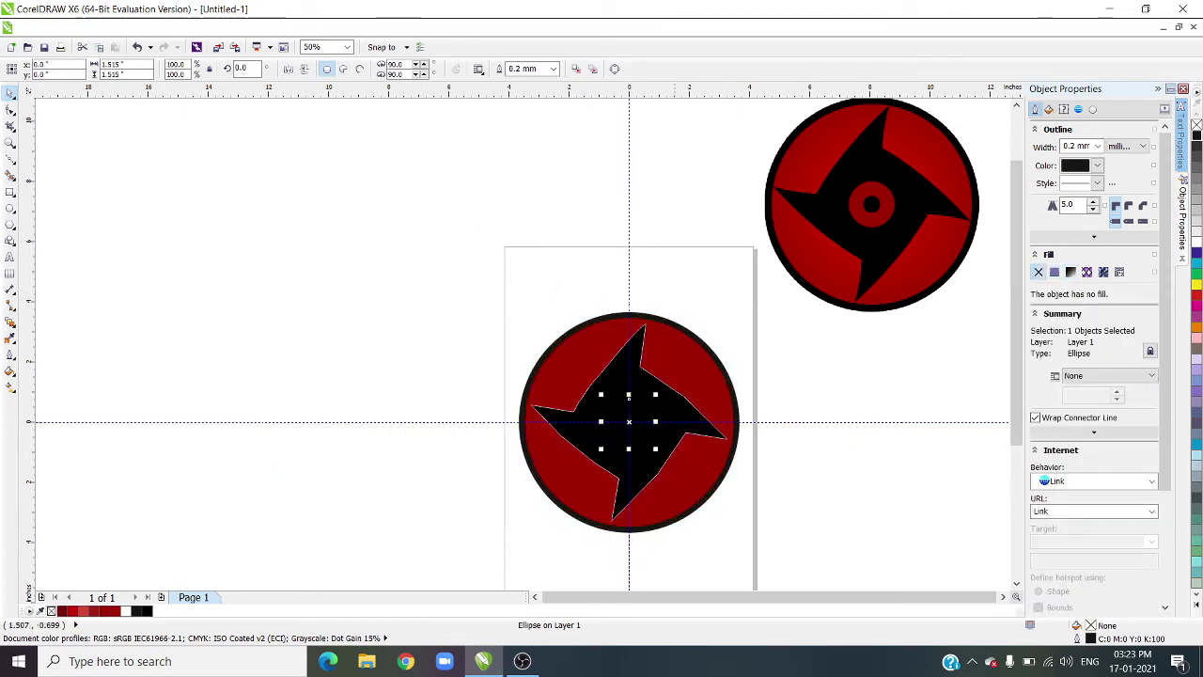
# Move the blade shape off the red circle, give it a black outline, and move the larger inner circle outside the ring
pyautogui.click(9, 144)
pyautogui.moveTo(491, 298); pyautogui.dragTo(784, 561)
pyautogui.click(10, 93)
pyautogui.moveTo(596, 293); pyautogui.dragTo(889, 333)
pyautogui.rightClick(1196, 136)
pyautogui.moveTo(827, 396); pyautogui.dragTo(910, 363)
pyautogui.moveTo(950, 105); pyautogui.dragTo(889, 458)
pyautogui.moveTo(842, 232); pyautogui.dragTo(843, 351)
pyautogui.moveTo(830, 598); pyautogui.dragTo(895, 608)
pyautogui.press('F7')
pyautogui.moveTo(548, 475)
pyautogui.mouseDown()
pyautogui.moveTo(585, 529)
pyautogui.moveTo(641, 568)
pyautogui.mouseUp()
# Fill the larger inner circle with dark red #A00000 and the smaller one with black, both sampled from the reference image
pyautogui.click(10, 338)
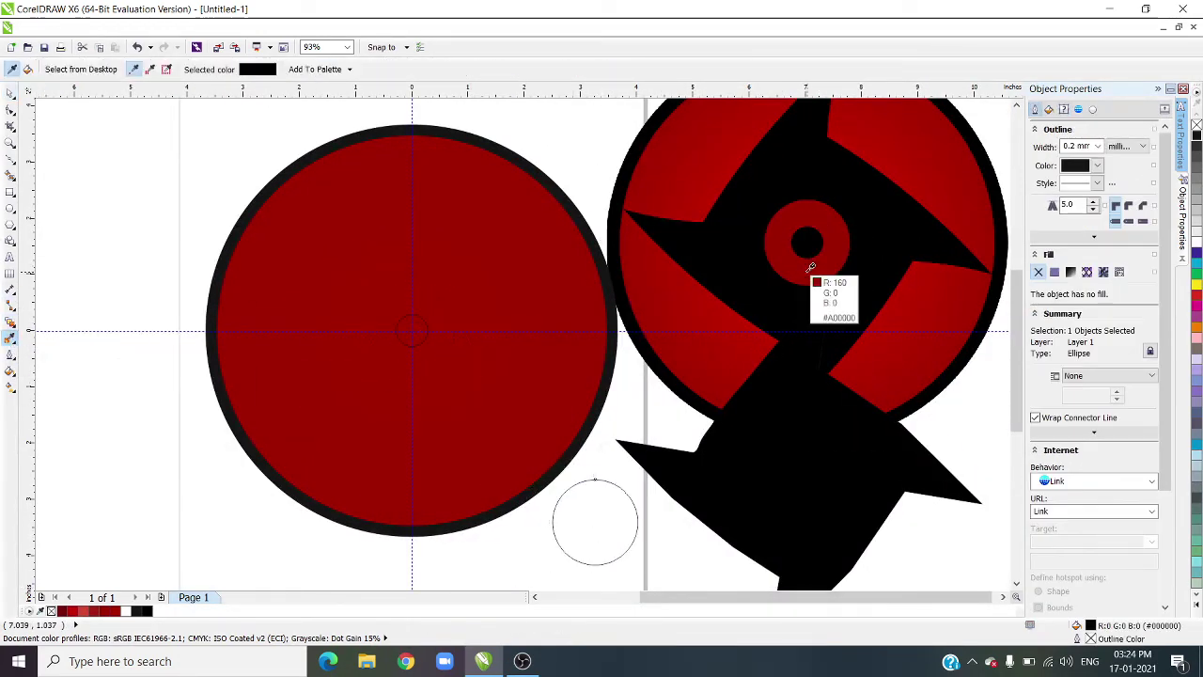
pyautogui.click(807, 271)
pyautogui.click(607, 520)
pyautogui.click(806, 242)
pyautogui.click(411, 330)
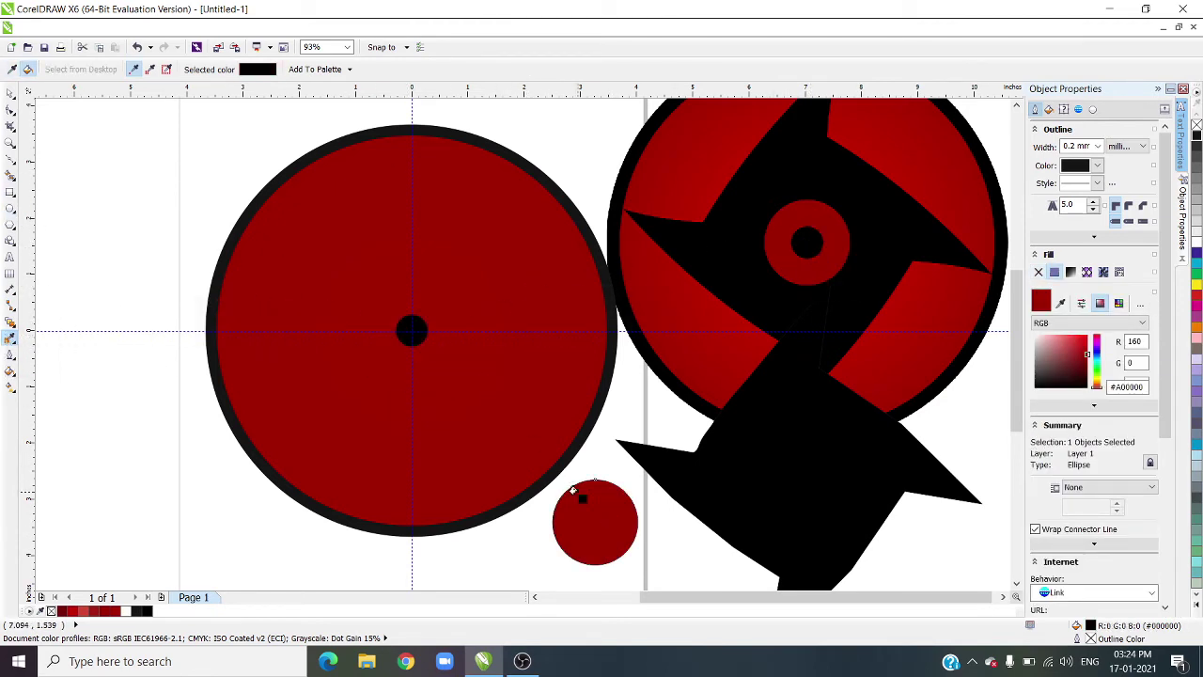
# Move the small black circle outside the ring and return the blade shape to the center of the red circle
pyautogui.press('space')
pyautogui.moveTo(411, 329); pyautogui.dragTo(258, 535)
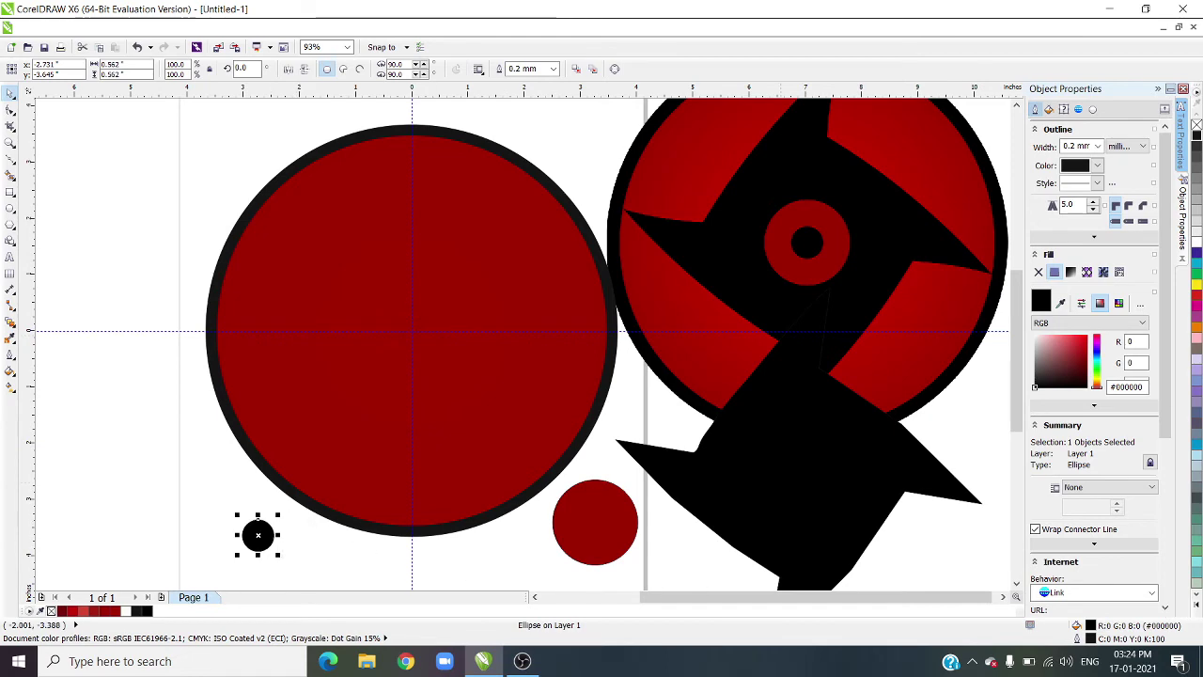
pyautogui.moveTo(716, 466); pyautogui.dragTo(459, 371)
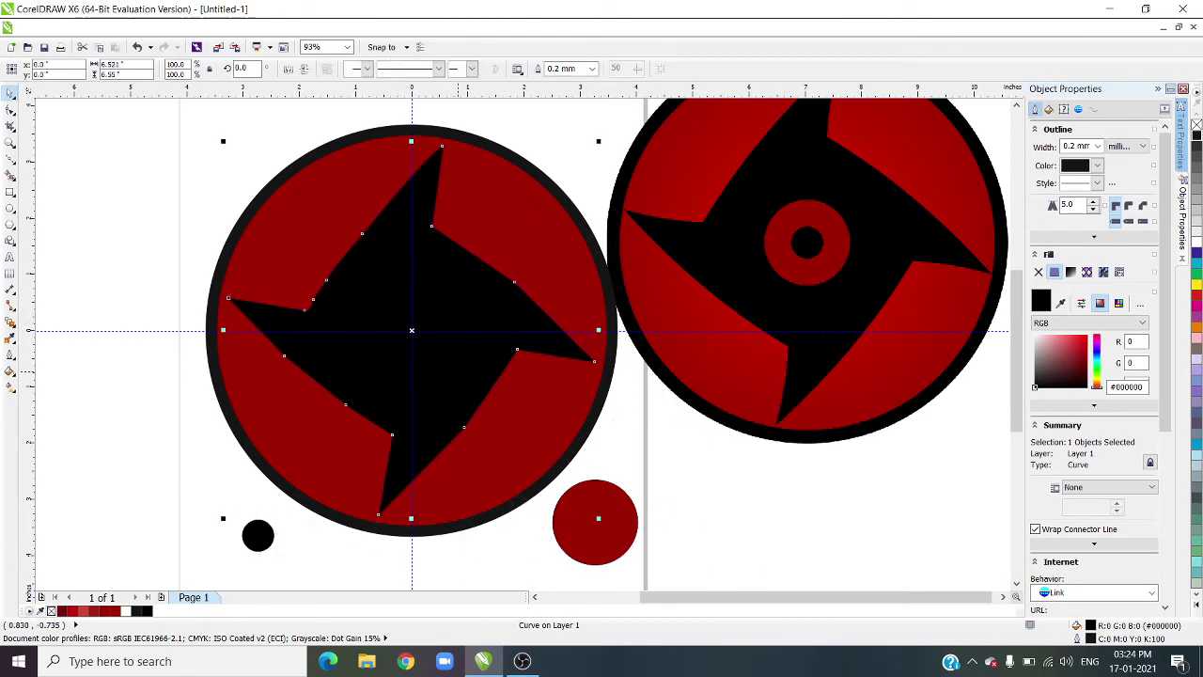
# Try a 10 mm outline width on the outer ring and return it to 5 mm
pyautogui.click(536, 501)
pyautogui.click(526, 500)
pyautogui.click(552, 68)
pyautogui.click(528, 228)
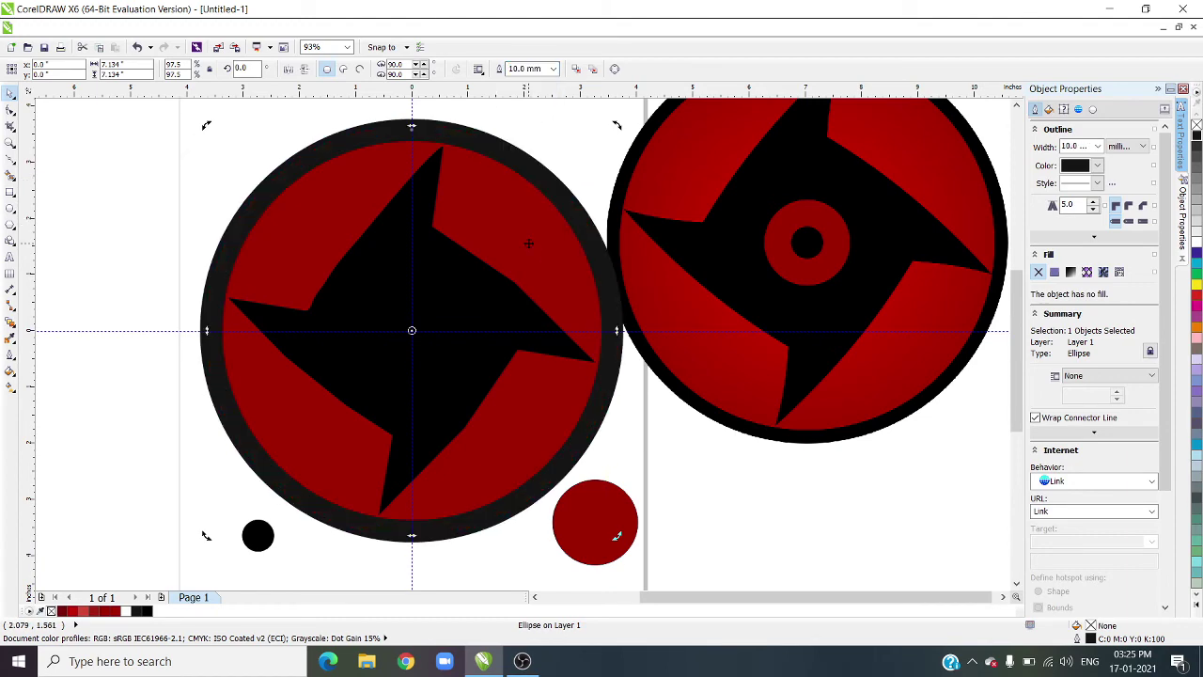
pyautogui.click(553, 68)
pyautogui.click(528, 216)
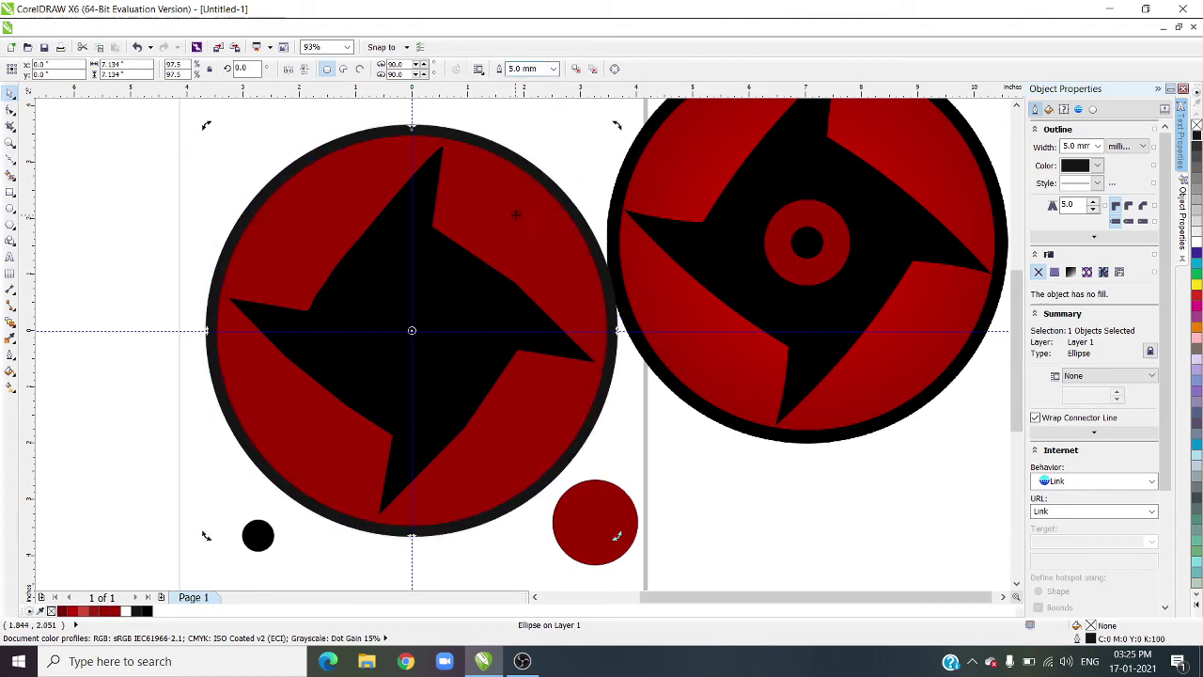
# Set the miter limit of the outer ring's outline to 7.0
pyautogui.click(12, 357)
pyautogui.click(52, 355)
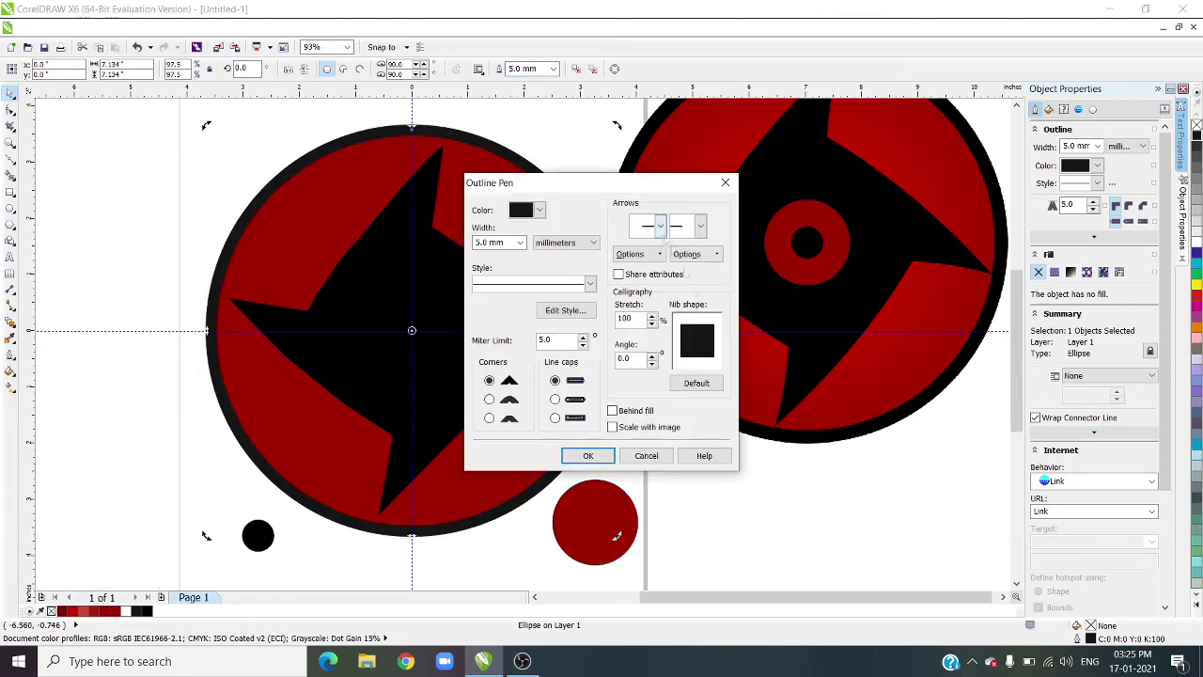
pyautogui.click(583, 337)
pyautogui.click(589, 456)
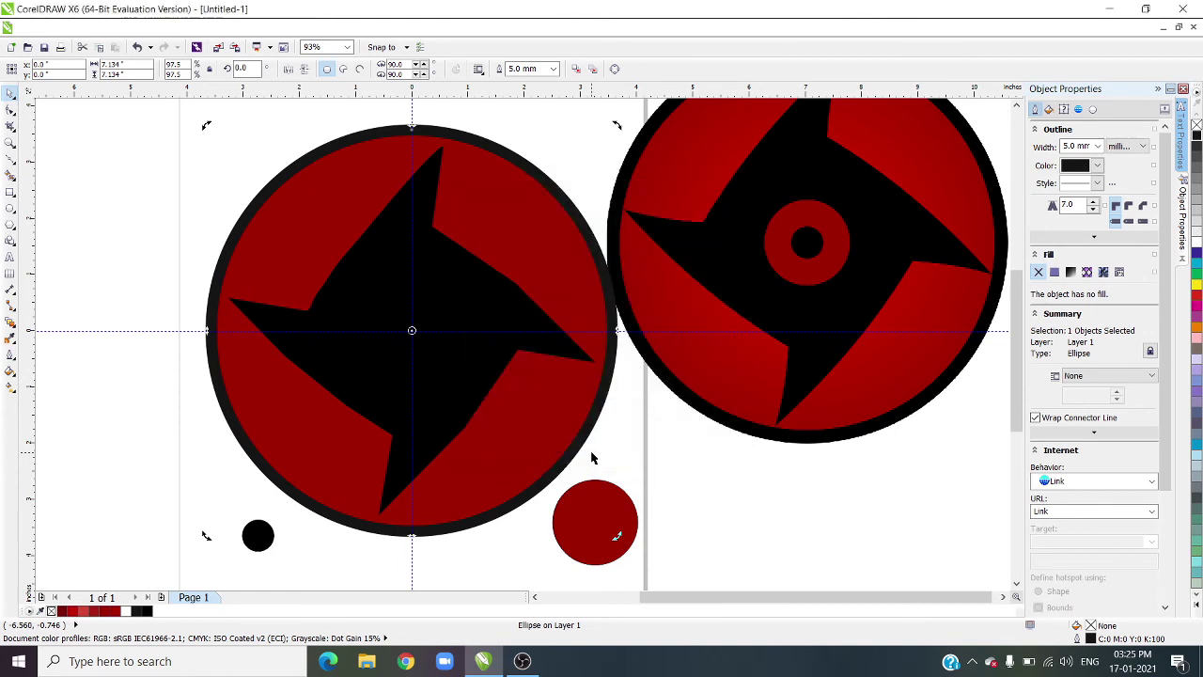
# Try to show the dark red circle at the page center by sending the blade to the back and bringing the circle to the front
pyautogui.click(587, 531)
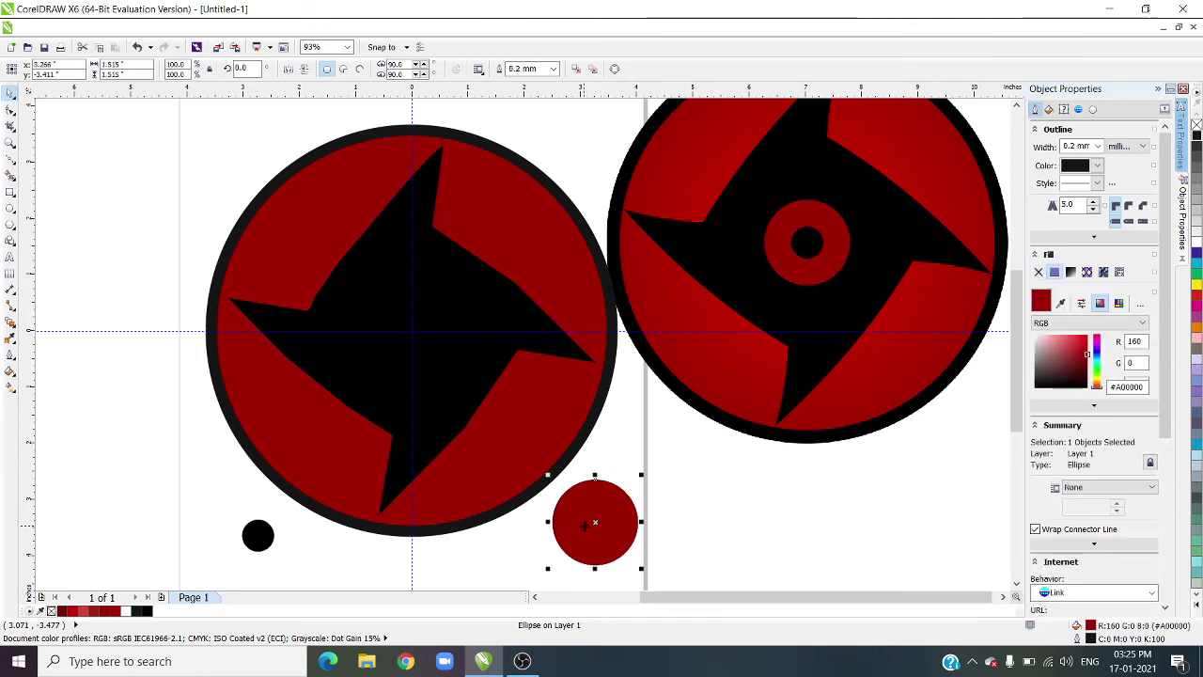
pyautogui.press('p')
pyautogui.rightClick(422, 357)
pyautogui.moveTo(451, 220)
pyautogui.click(647, 89)
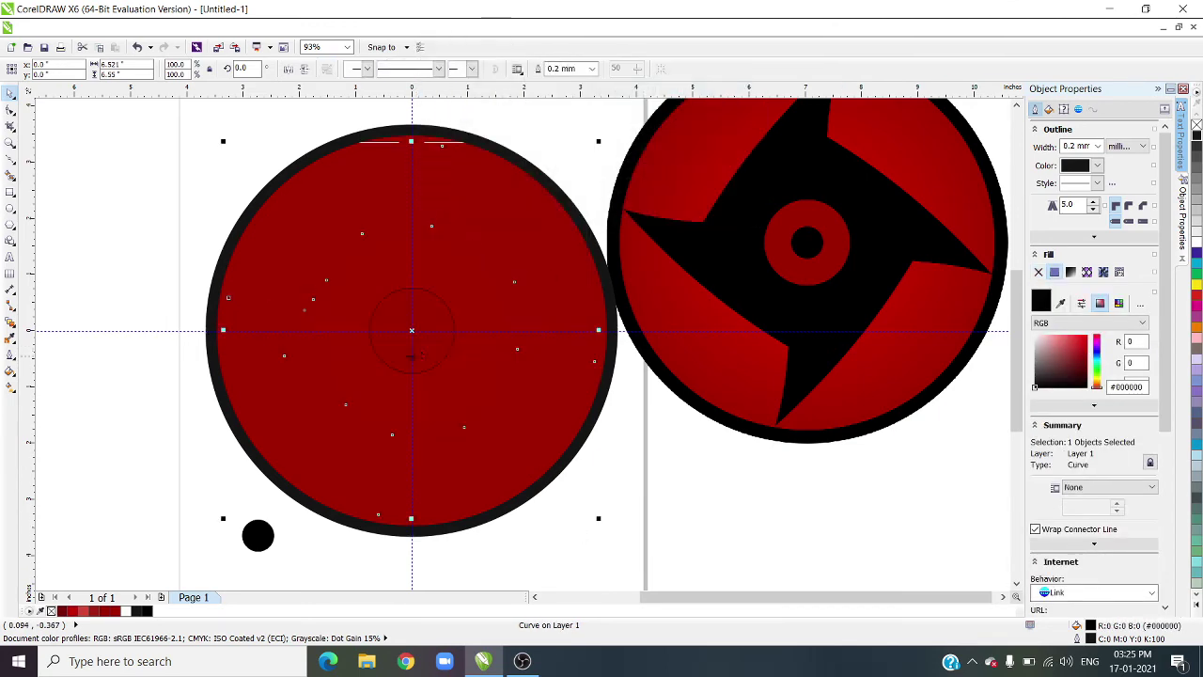
pyautogui.rightClick(422, 357)
pyautogui.click(667, 73)
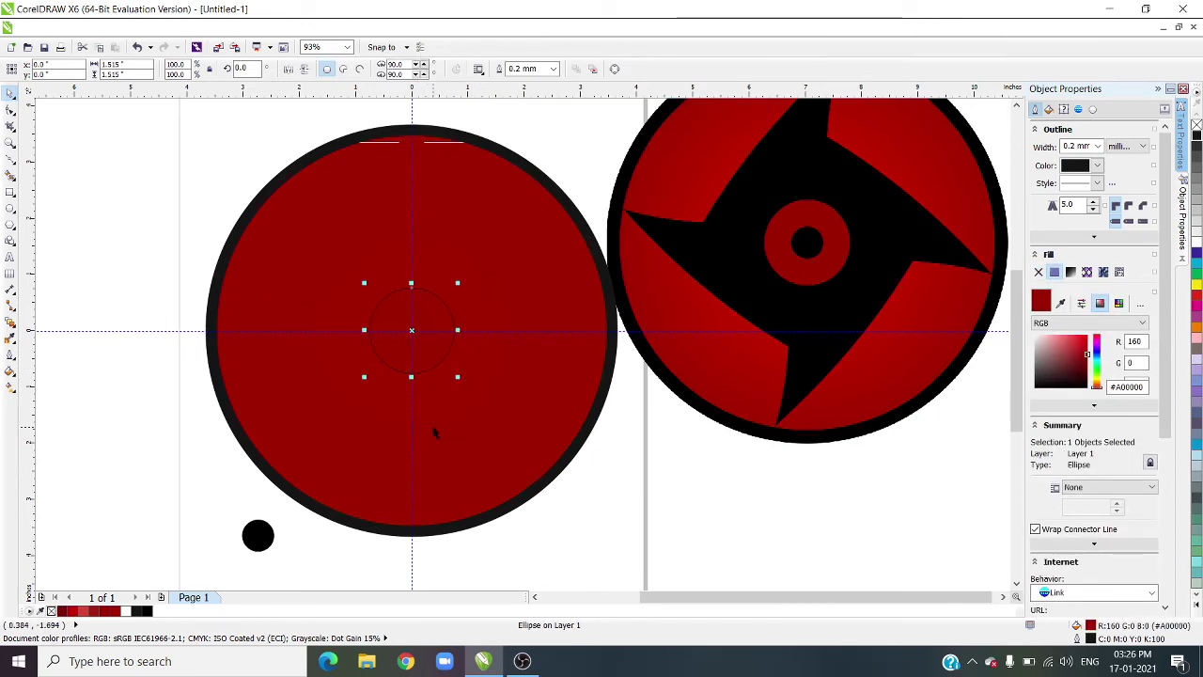
# Undo the last three changes to the dark red circle and the blade shape
pyautogui.rightClick(447, 433)
pyautogui.moveTo(528, 261)
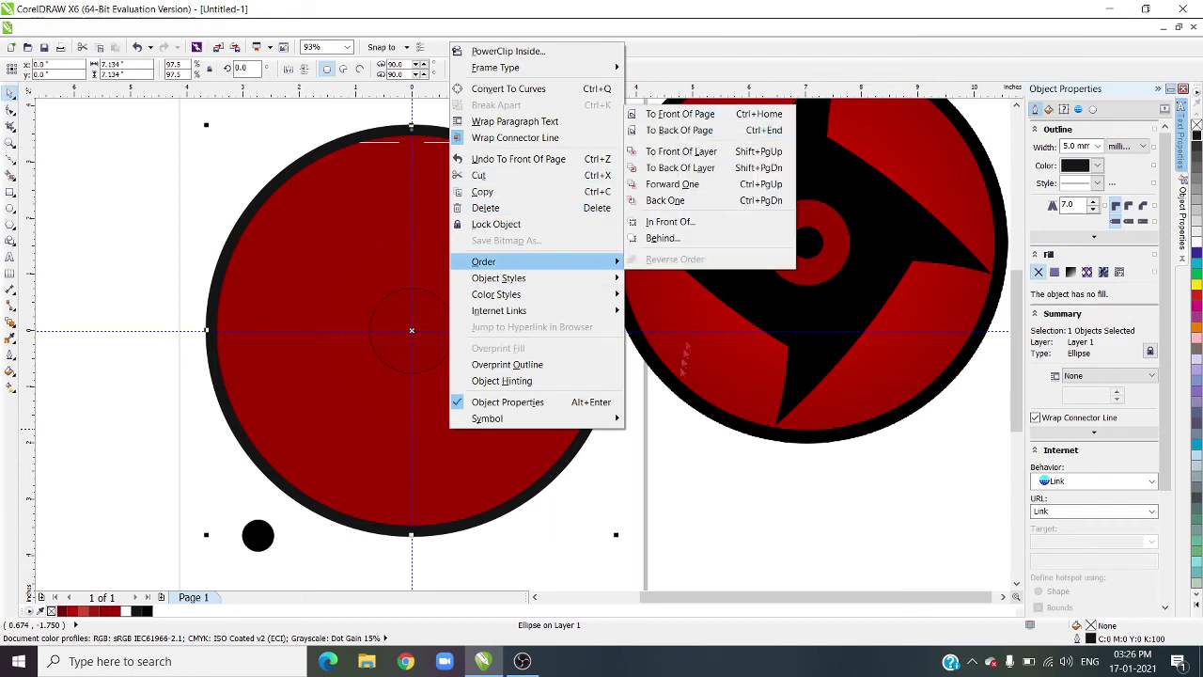
pyautogui.click(680, 498)
pyautogui.hotkey('ctrl', 'z')
pyautogui.hotkey('ctrl', 'z')
pyautogui.hotkey('ctrl', 'z')
# Reorder the blade shape so that it lies behind the dark red inner circle
pyautogui.moveTo(463, 382); pyautogui.dragTo(468, 395)
pyautogui.rightClick(468, 408)
pyautogui.moveTo(544, 239)
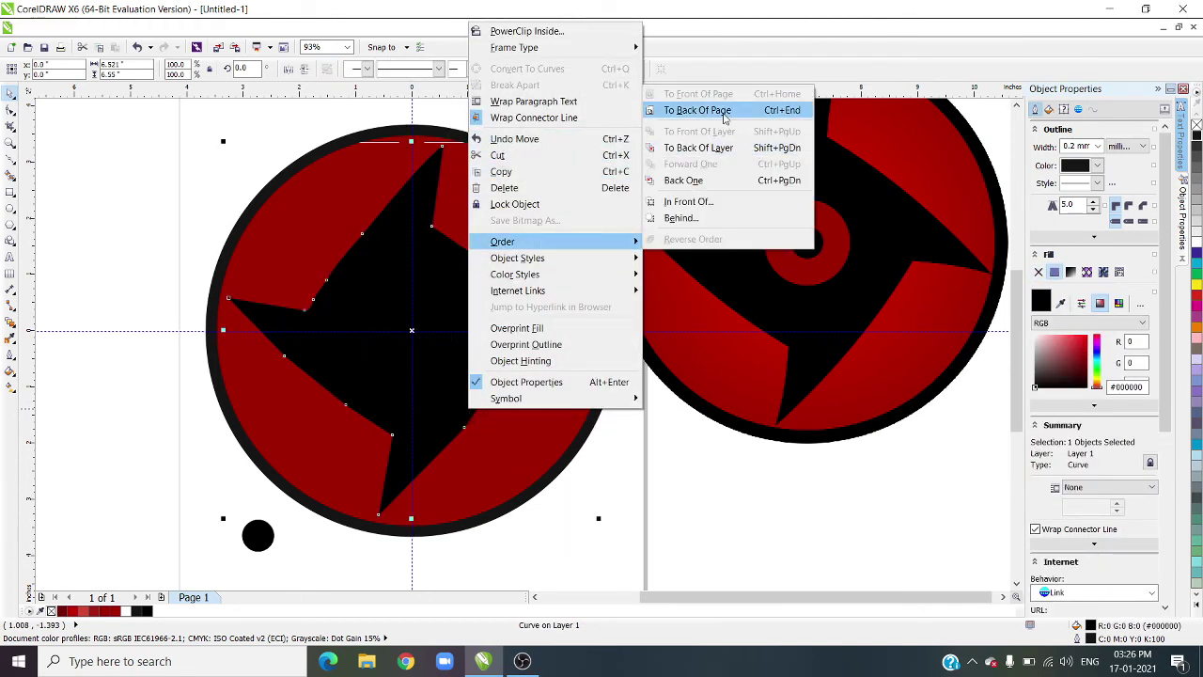
pyautogui.click(702, 204)
pyautogui.click(348, 288)
pyautogui.click(712, 365)
pyautogui.hotkey('ctrl', 'pagedown')
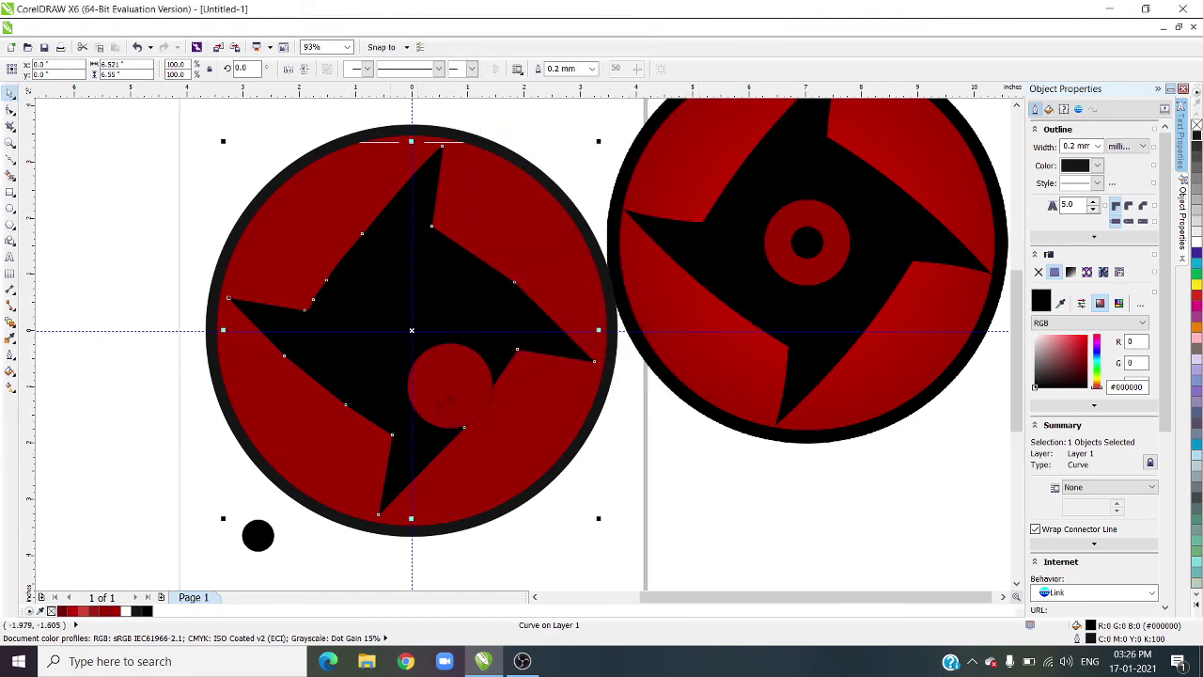
# Center the dark red circle on the page and place the small black circle in its middle
pyautogui.click(463, 405)
pyautogui.press('p')
pyautogui.moveTo(255, 537); pyautogui.dragTo(399, 366)
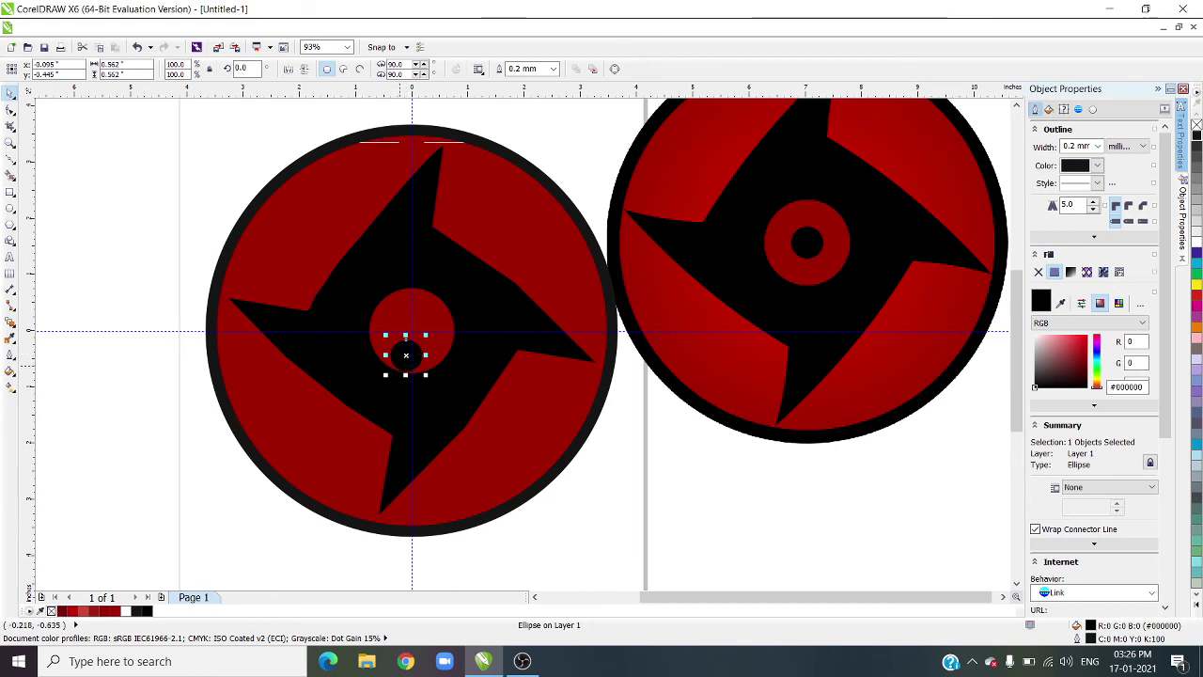
pyautogui.click(632, 490)
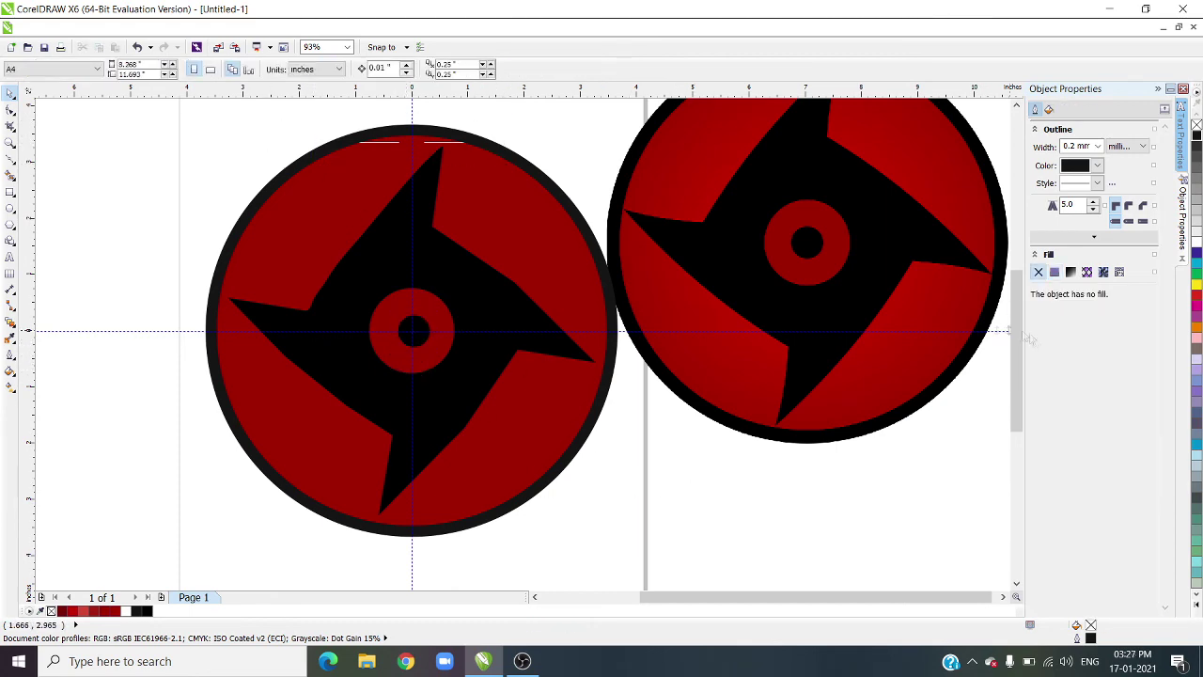
# Place the reference image beside the recreated symbol, clear of it and at about the same height, for comparison
pyautogui.moveTo(1016, 359); pyautogui.dragTo(1016, 327)
pyautogui.scroll(-1, 118, 245)
pyautogui.moveTo(388, 315)
pyautogui.mouseDown()
pyautogui.moveTo(422, 367)
pyautogui.moveTo(439, 366)
pyautogui.mouseUp()
pyautogui.click(9, 143)
pyautogui.moveTo(54, 188); pyautogui.dragTo(579, 473)
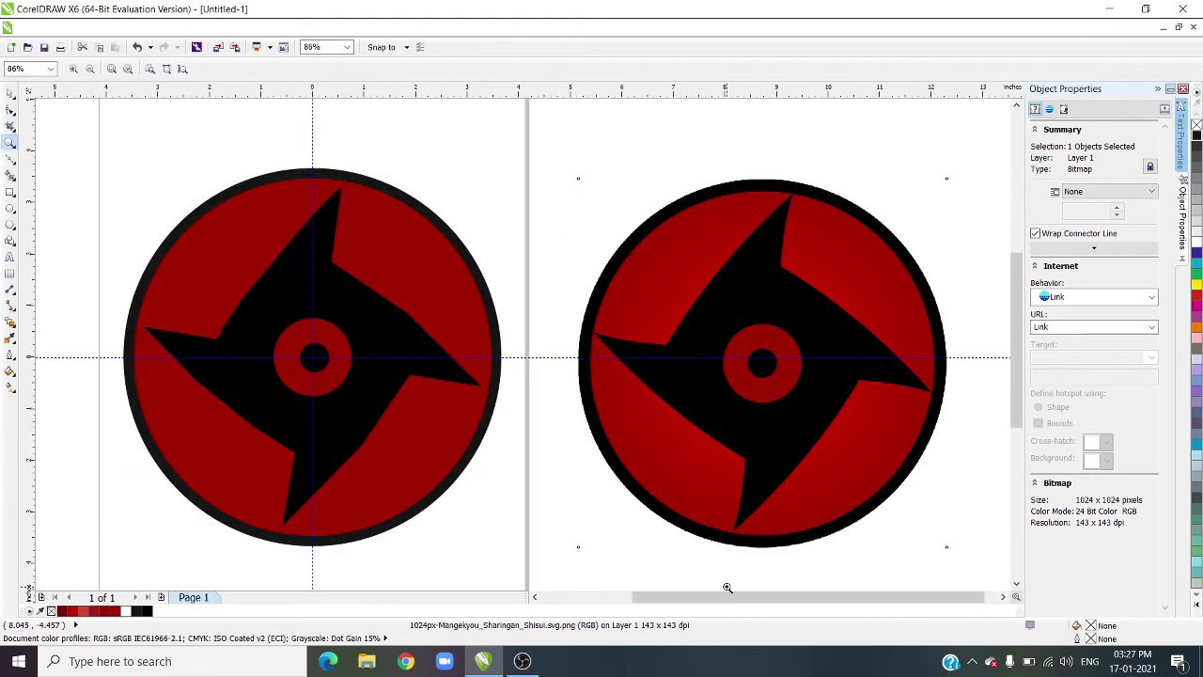
pyautogui.scroll(-1, 696, 572)
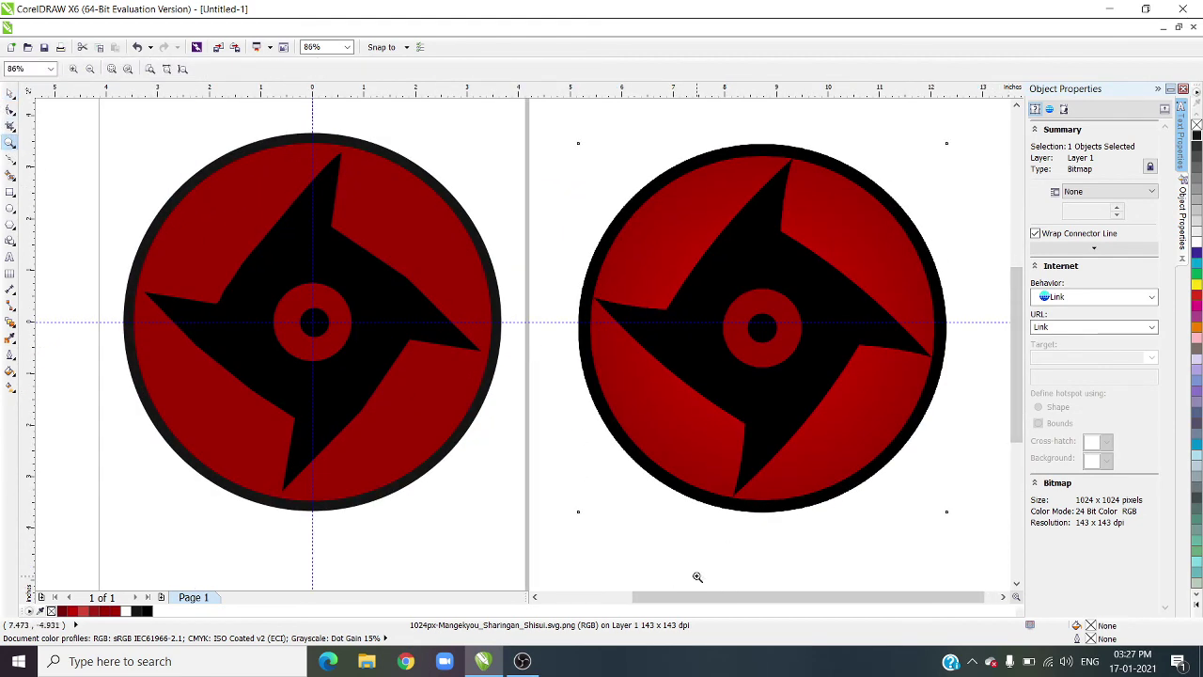